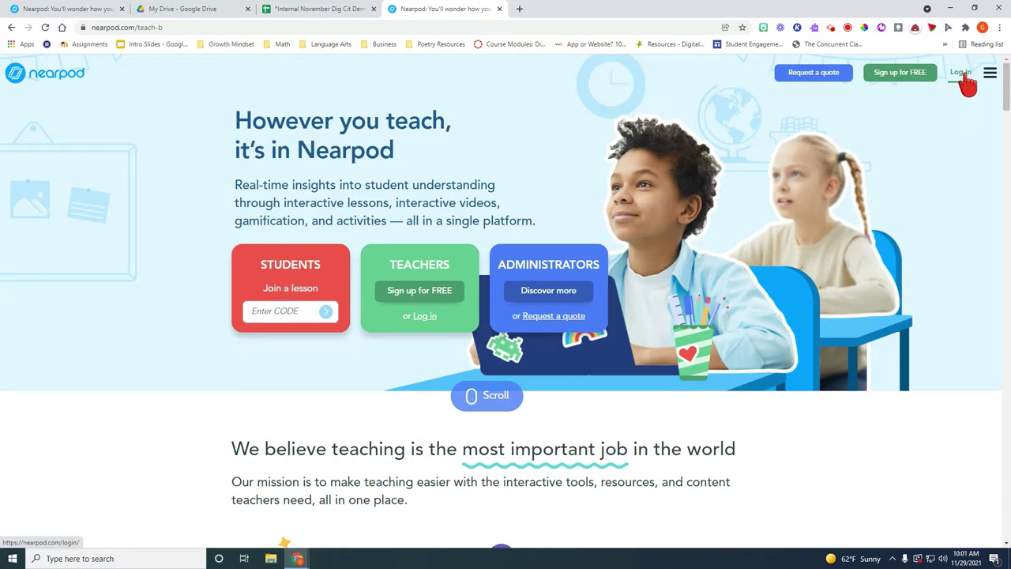
Step: Log in to Nearpod as a teacher using the existing Google account
left_click(961, 73)
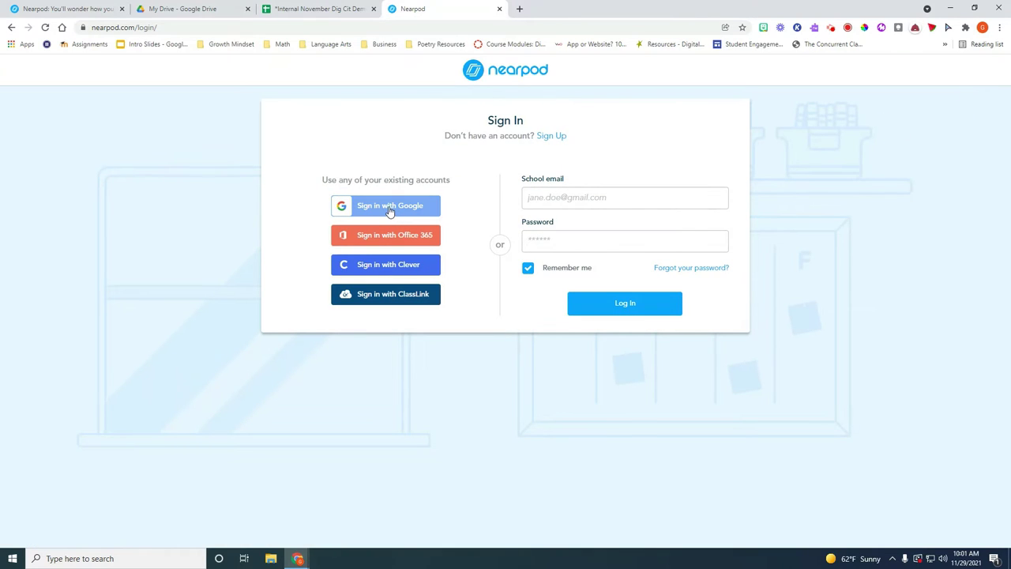
left_click(389, 209)
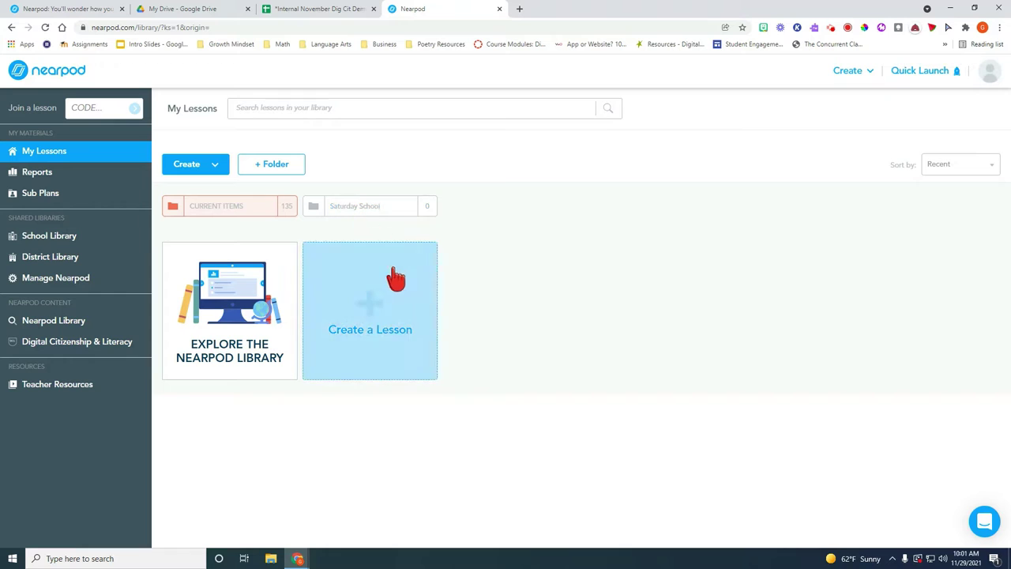
Step: Try to create a folder named Saturday School in My Lessons, then dismiss the folder naming dialog
left_click(273, 169)
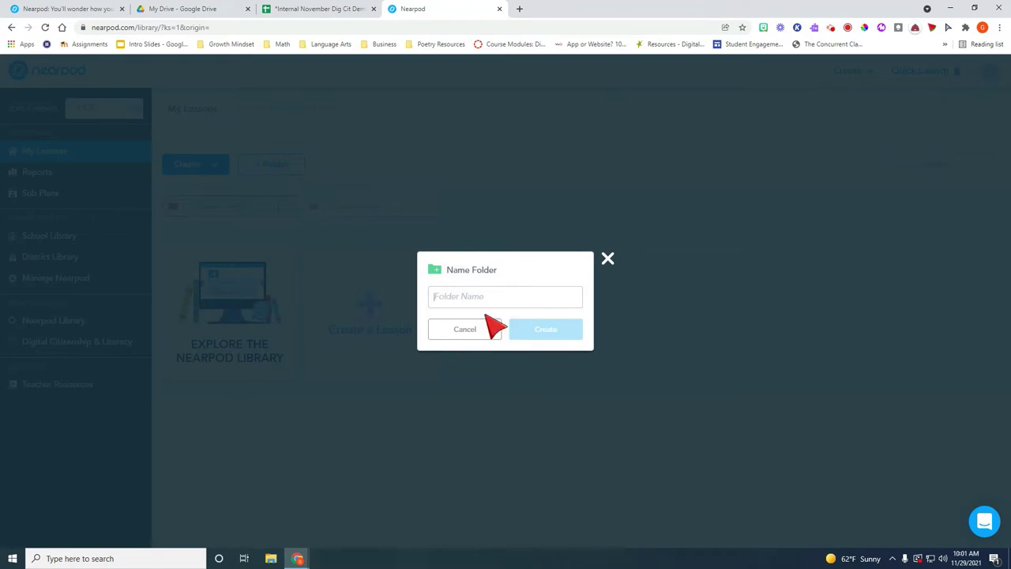
type("Saturday School")
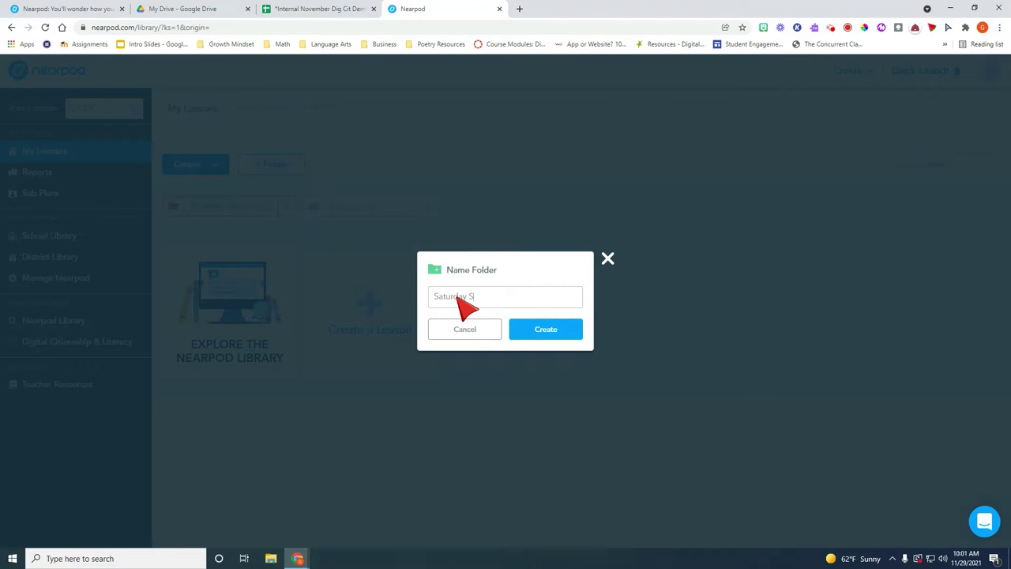
left_click(574, 334)
left_click(607, 264)
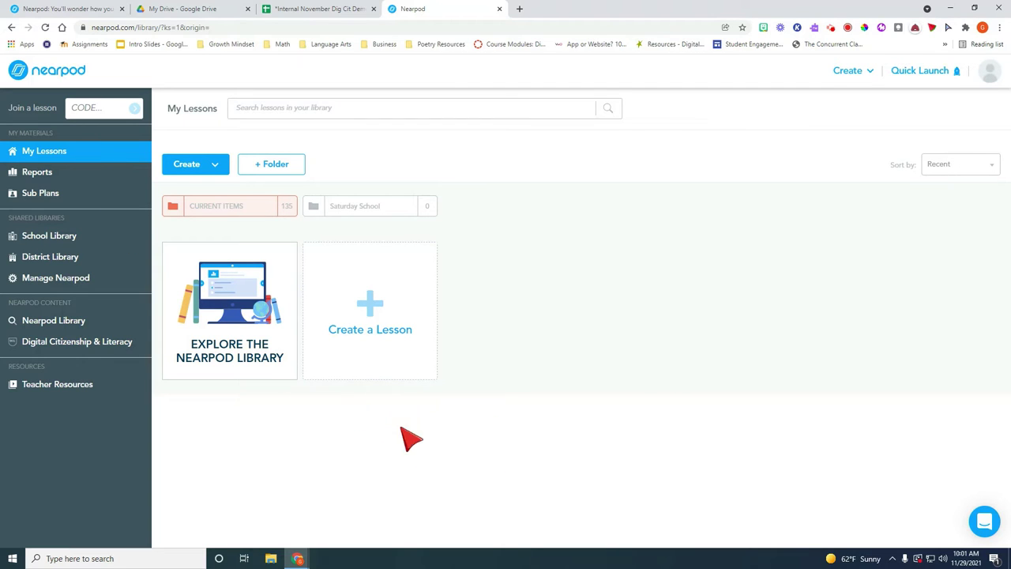
Step: Search the Nearpod Library for "snow" and limit the results to lessons
left_click(53, 324)
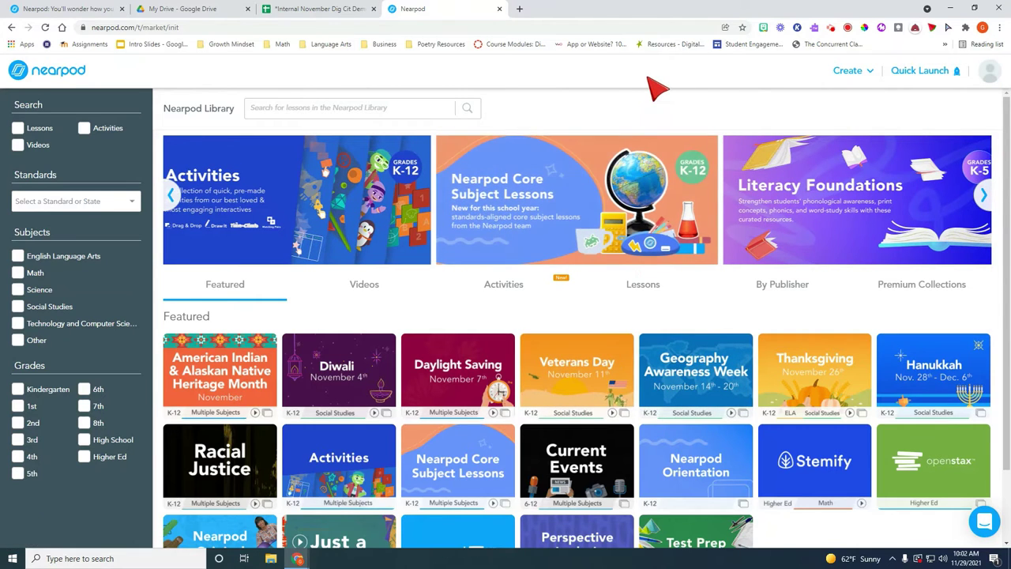
left_click(319, 107)
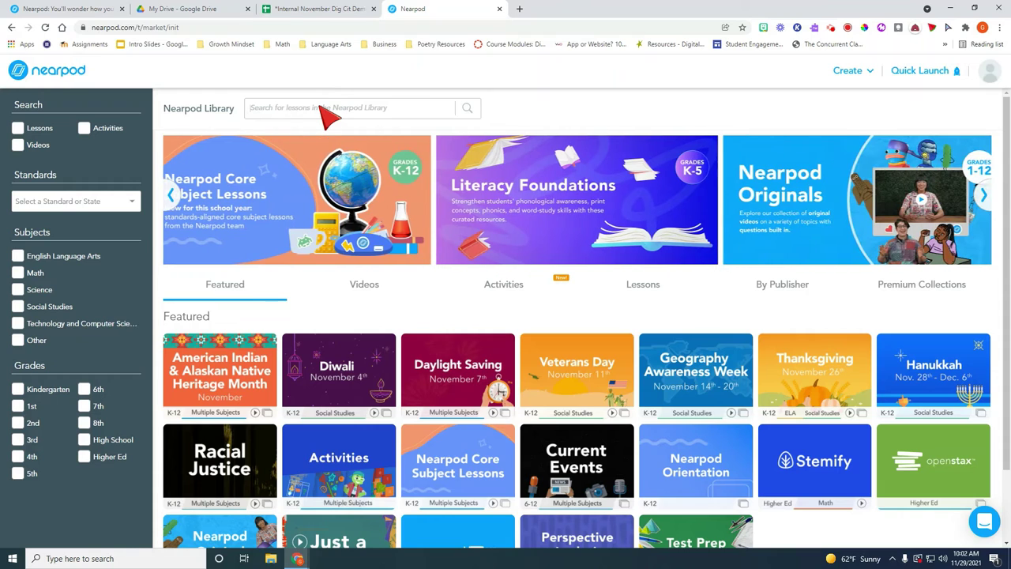
type("snow")
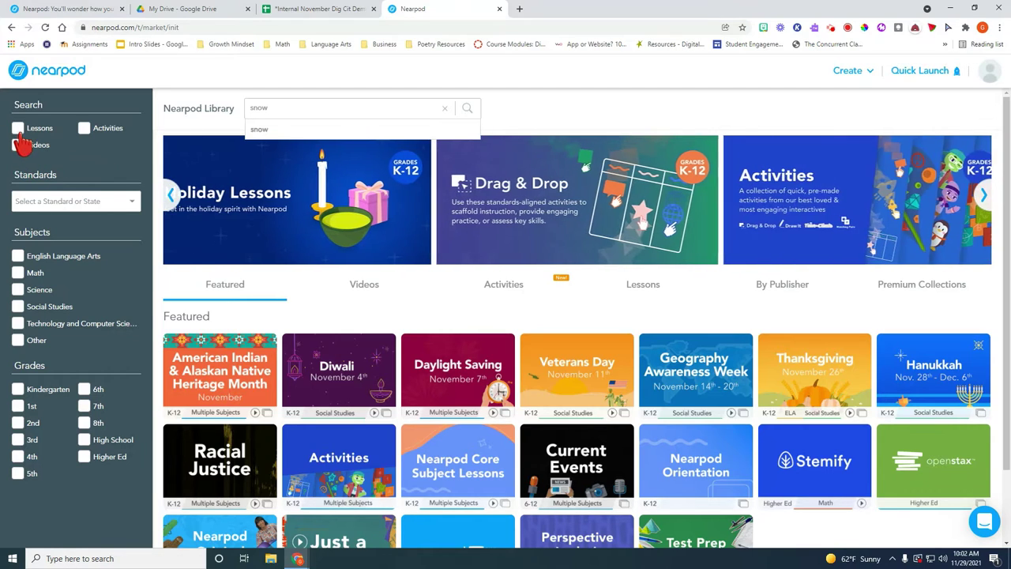
left_click(18, 129)
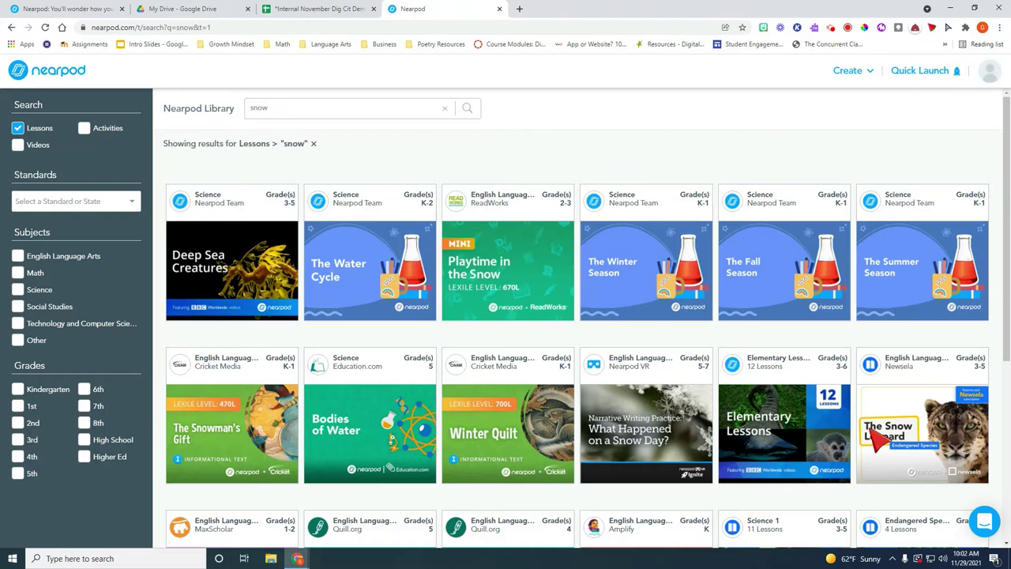
Step: View the detail page of The Snow Leopard lesson and return to the search results
mouse_move(897, 430)
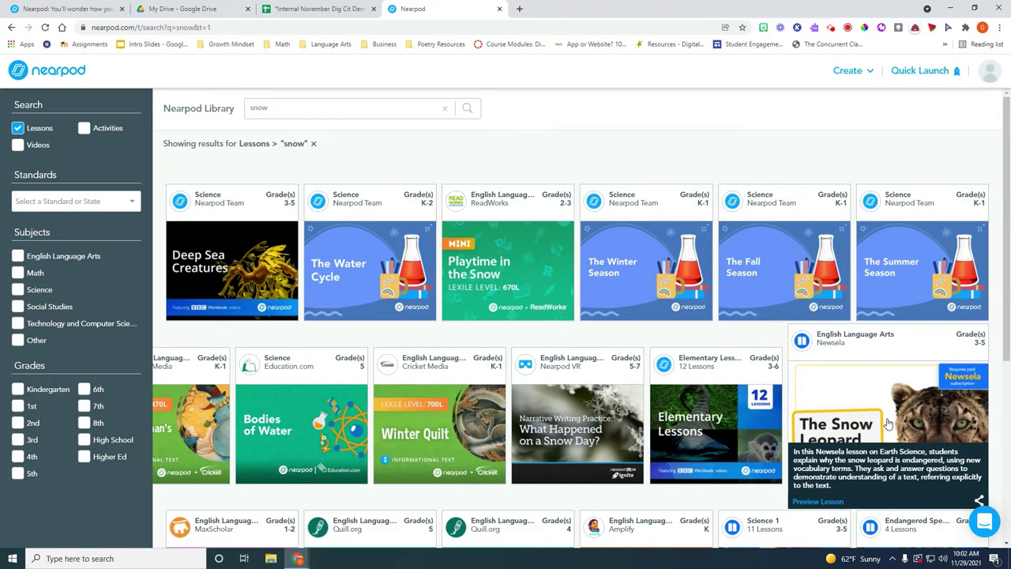
left_click(882, 420)
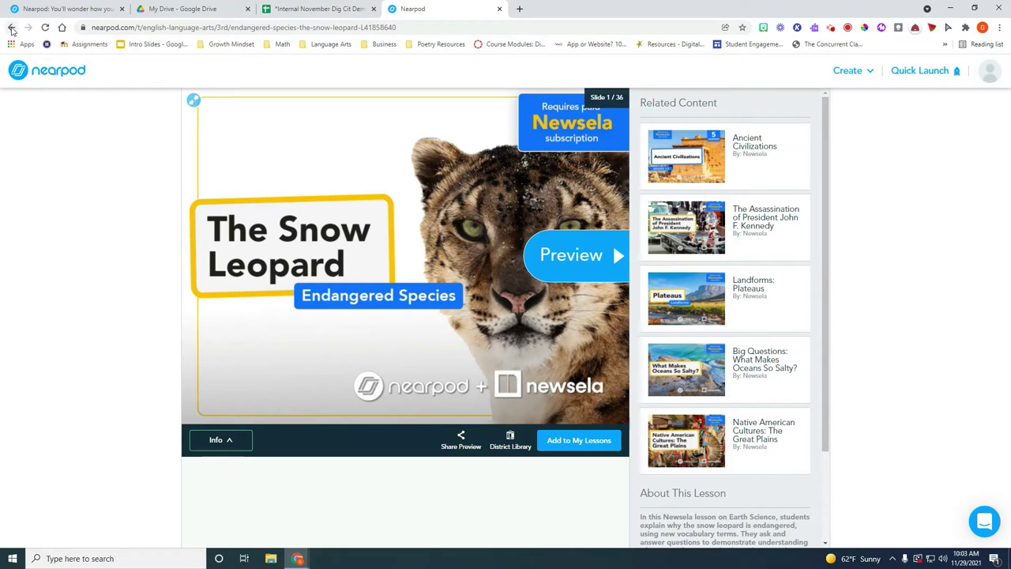
left_click(11, 27)
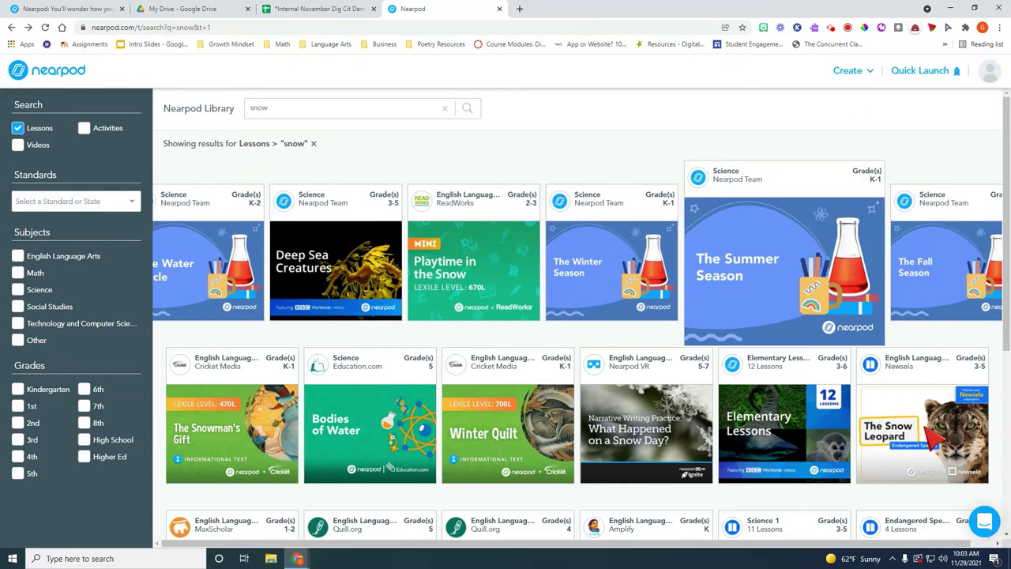
mouse_move(947, 393)
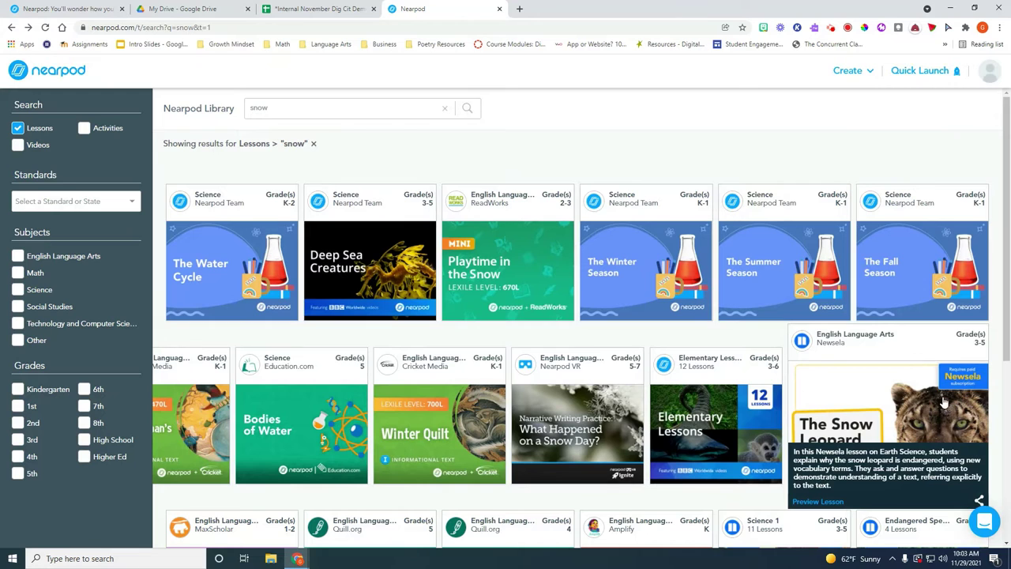
Step: Open the Elementary Lessons bundle and go to its Science in Antarctica lesson
left_click(750, 403)
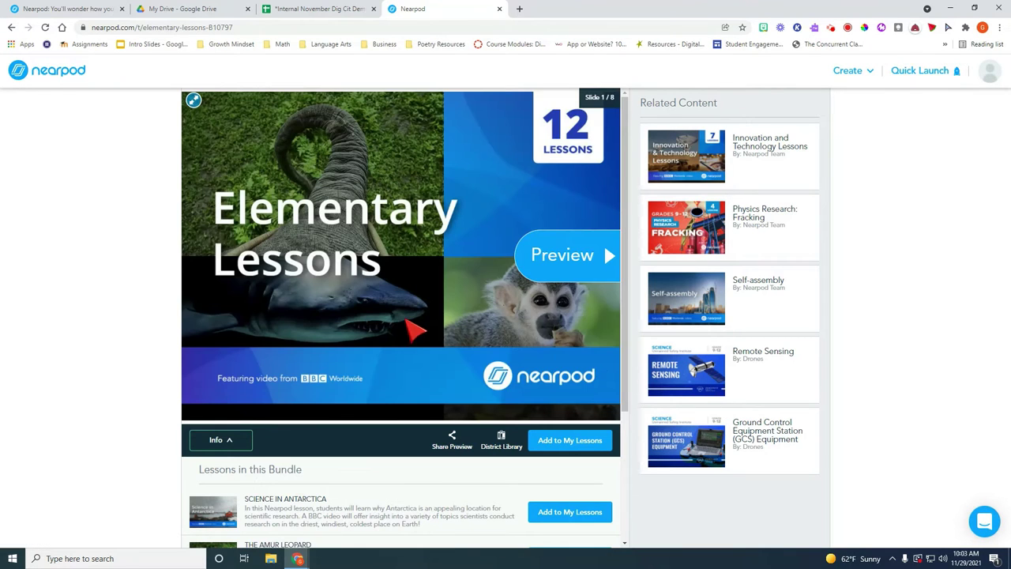
scroll(413, 327, "down", 1)
scroll(413, 327, "down", 2)
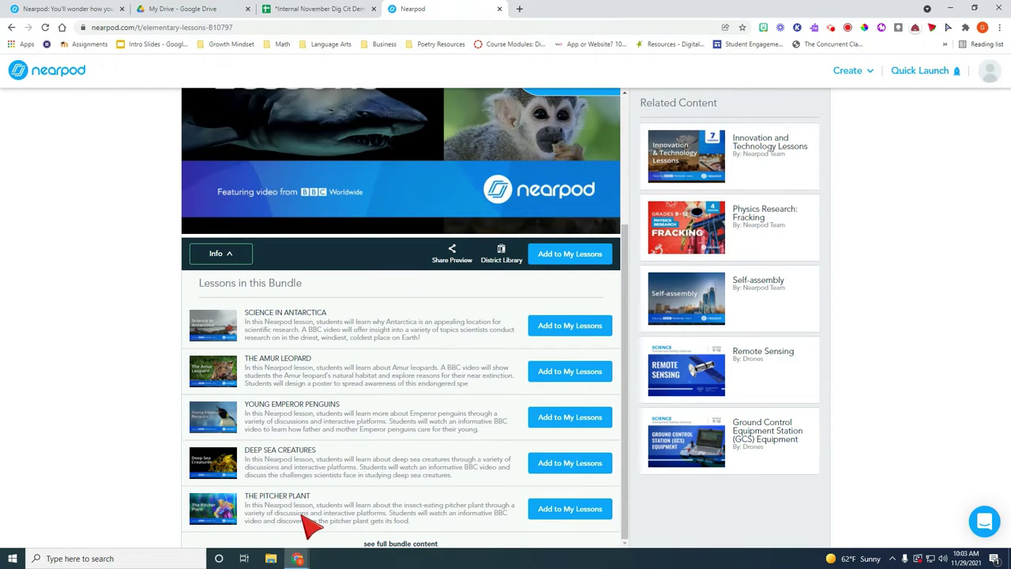
left_click(294, 320)
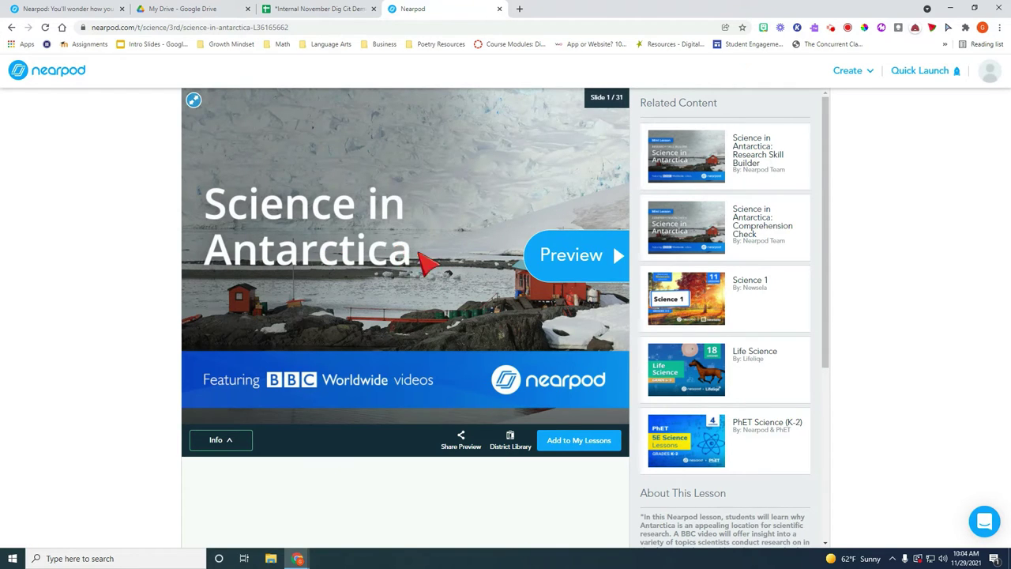
Step: Preview the Science in Antarctica lesson from its cover through to the virtual field trip scene on slide 8
left_click(615, 266)
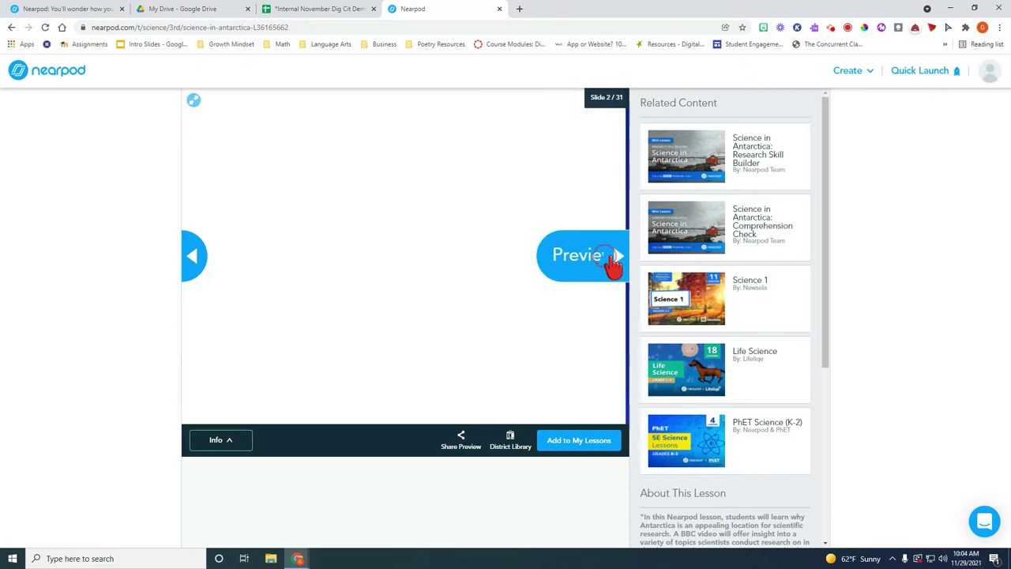
left_click(618, 261)
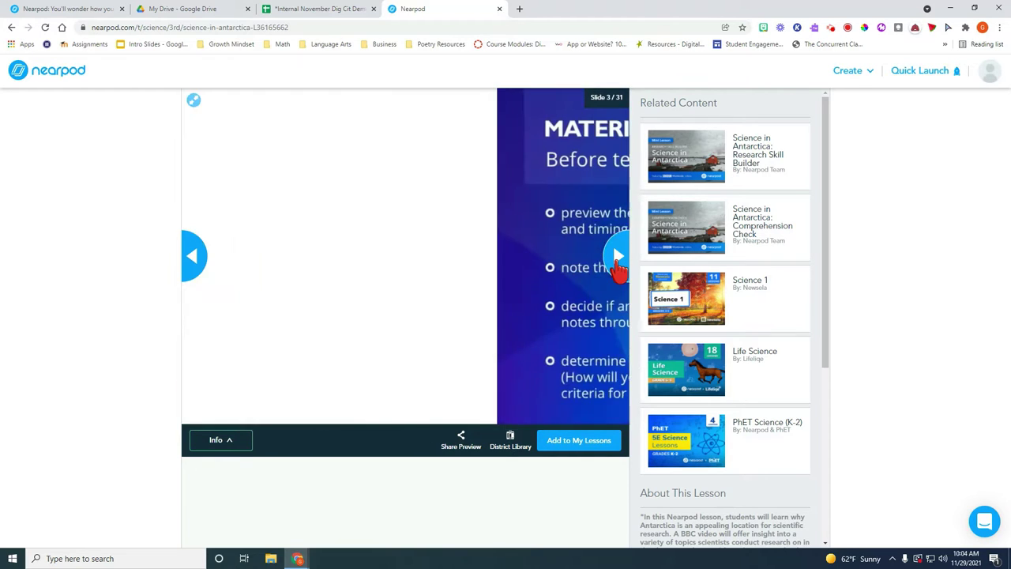
left_click(620, 261)
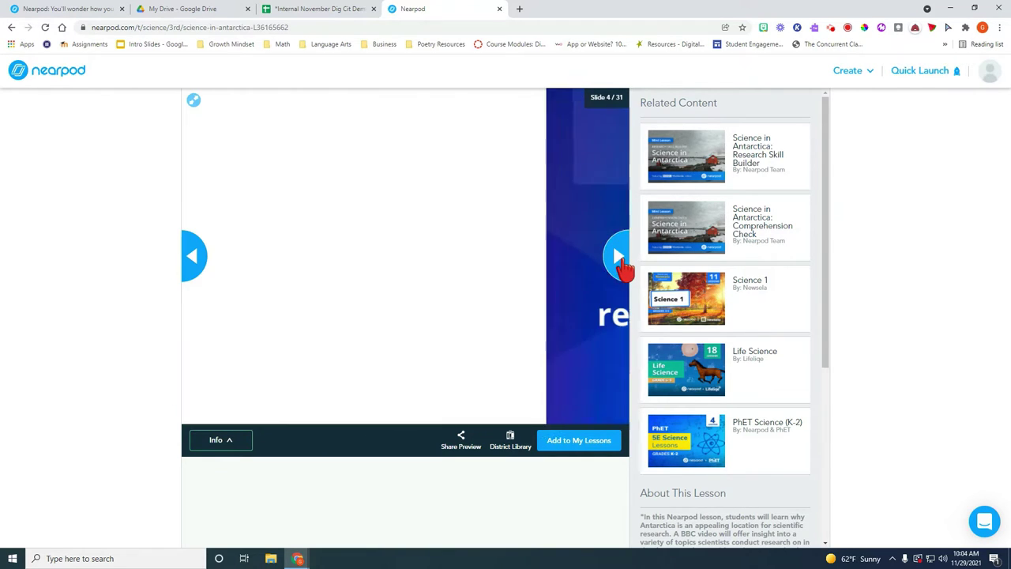
left_click(620, 261)
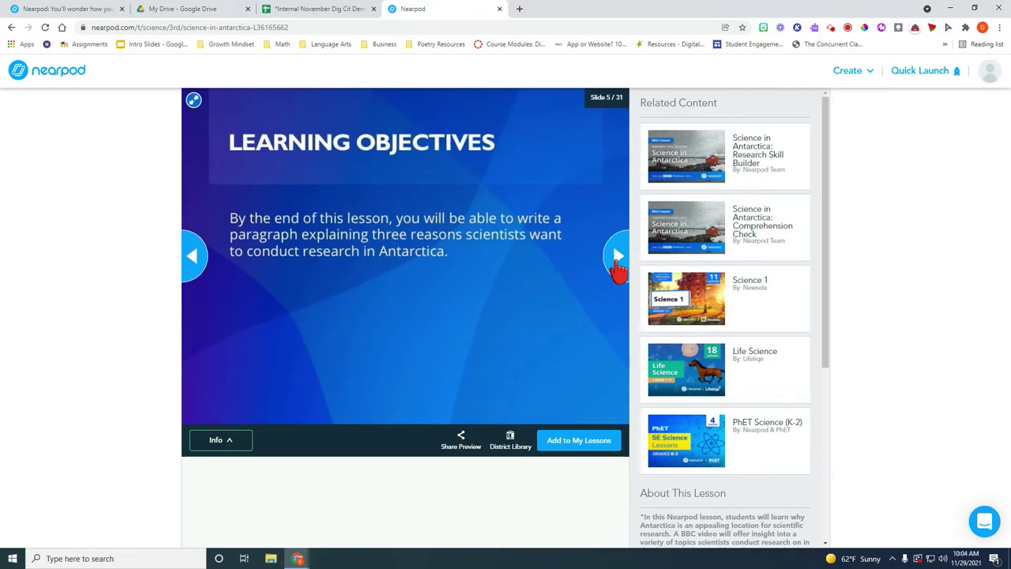
left_click(616, 265)
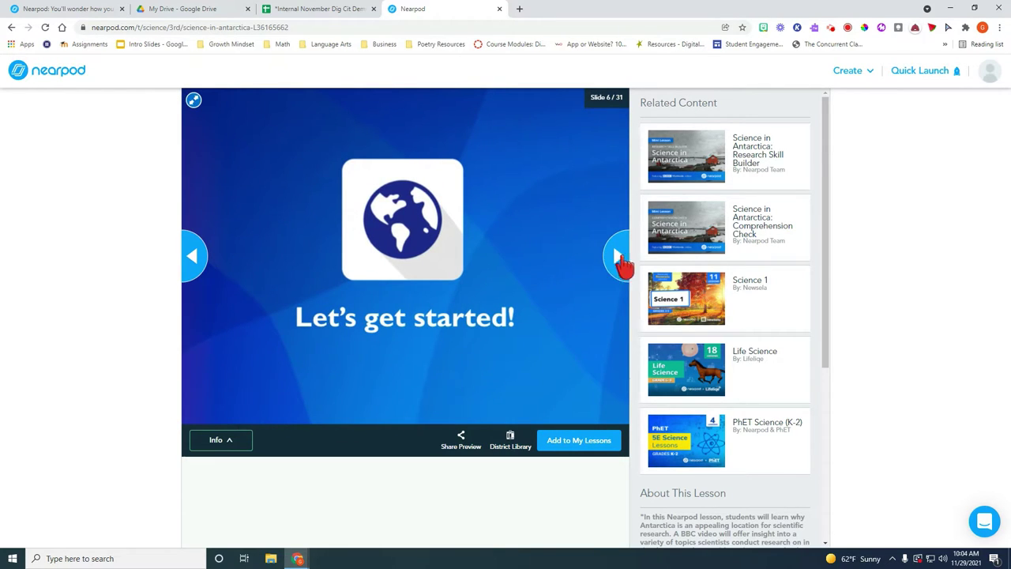
left_click(619, 262)
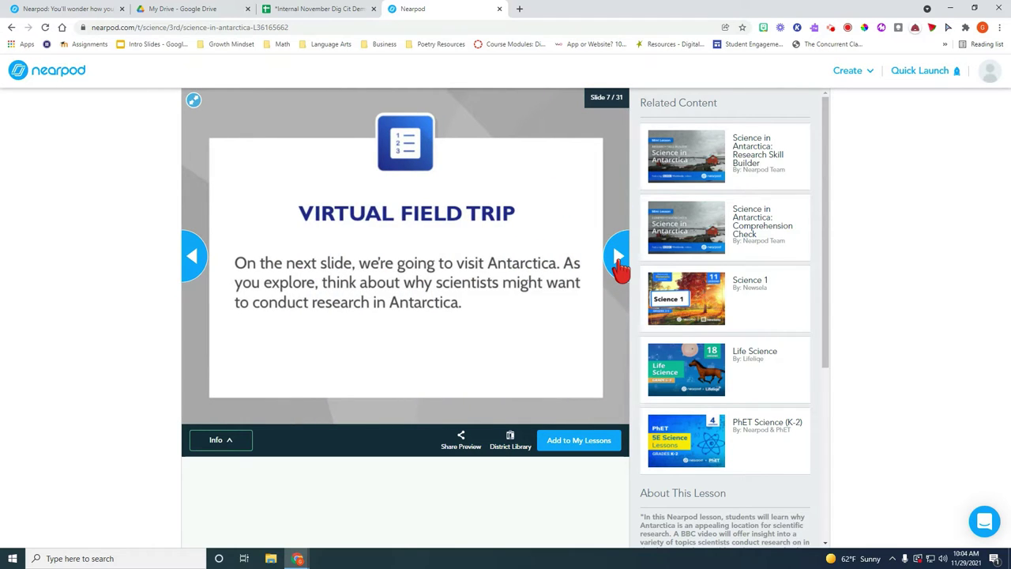
left_click(619, 263)
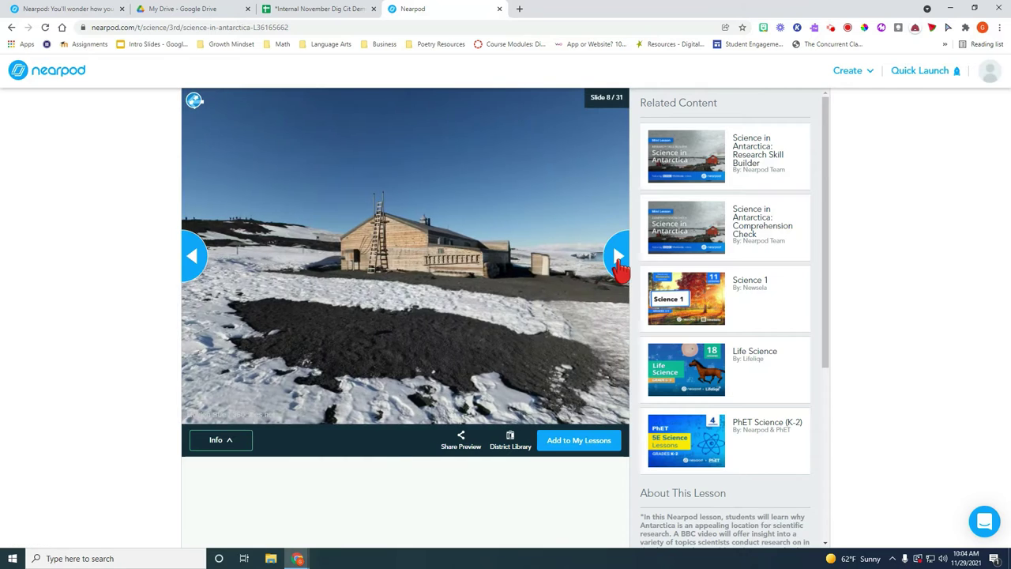
Step: Look around the Antarctic panorama of the virtual field trip on slide 8
left_click_drag(536, 290, 605, 282)
left_click_drag(340, 291, 542, 304)
left_click_drag(327, 309, 432, 308)
Step: Preview the question, vocabulary and drawing activities that follow the field trip, up to slide 15
left_click(619, 261)
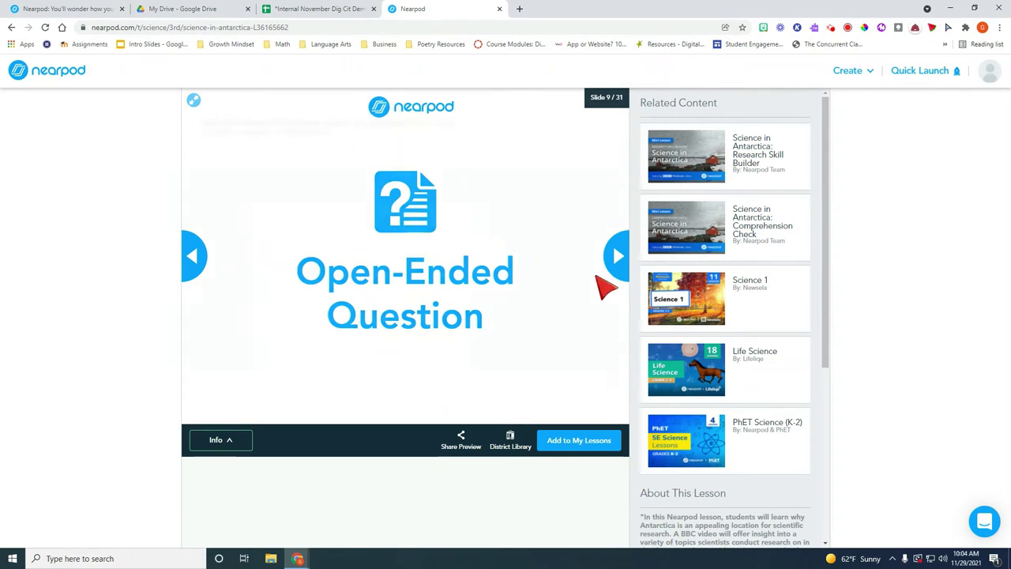
left_click(619, 260)
left_click(618, 260)
left_click(619, 260)
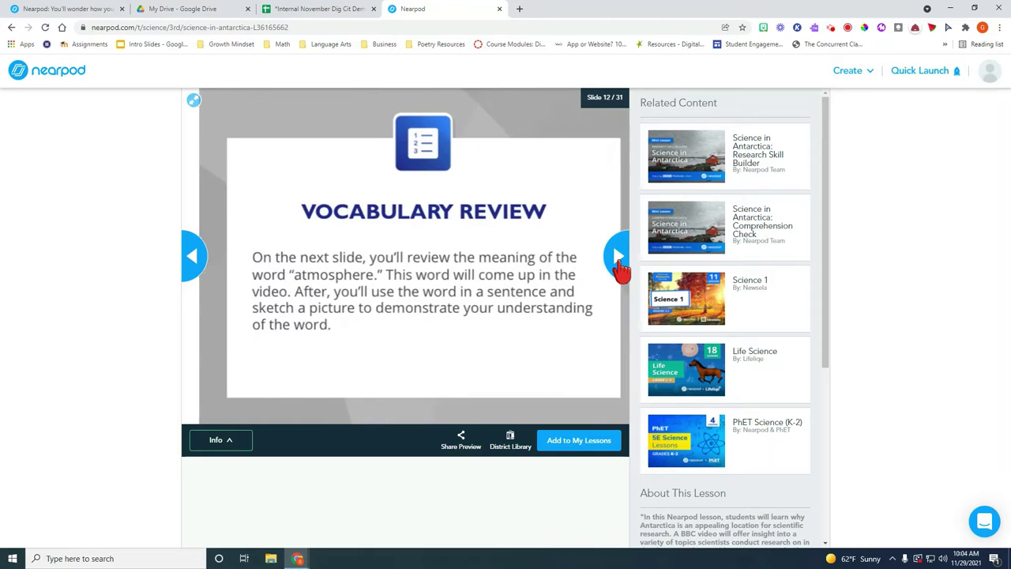
left_click(620, 265)
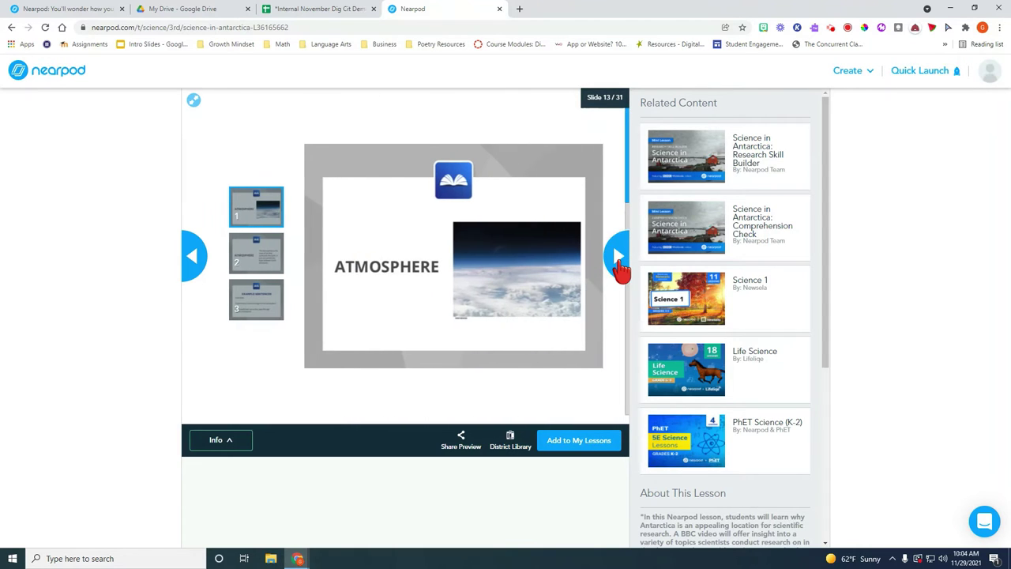
left_click(618, 261)
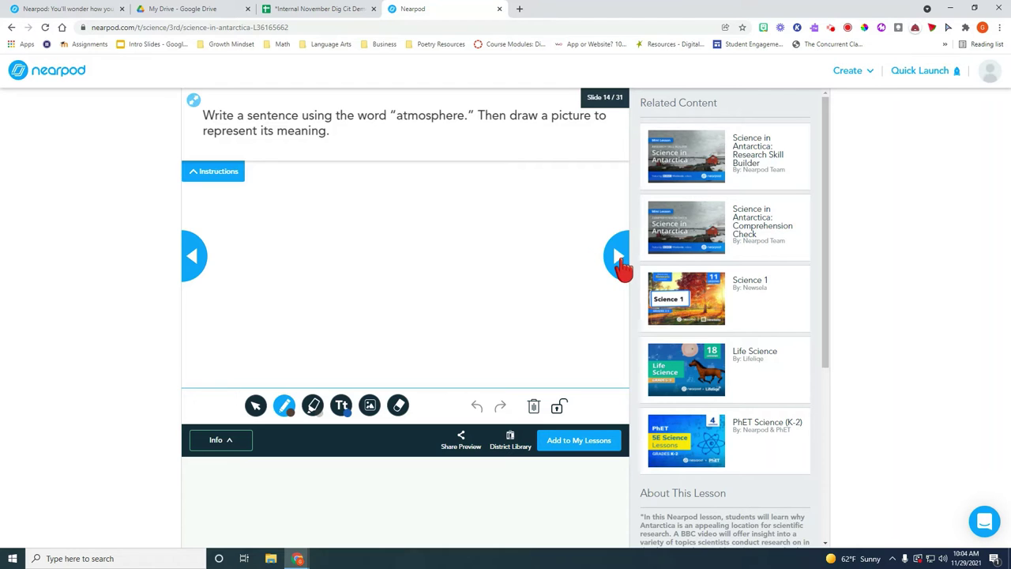
left_click(620, 263)
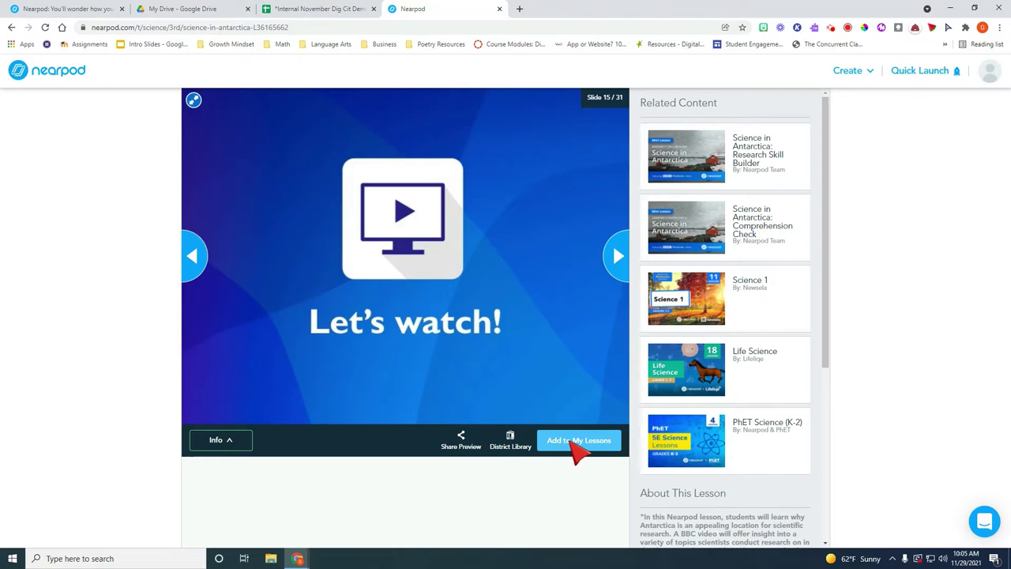
Step: Add the Science in Antarctica lesson to My Lessons and return to the My Lessons page
left_click(574, 443)
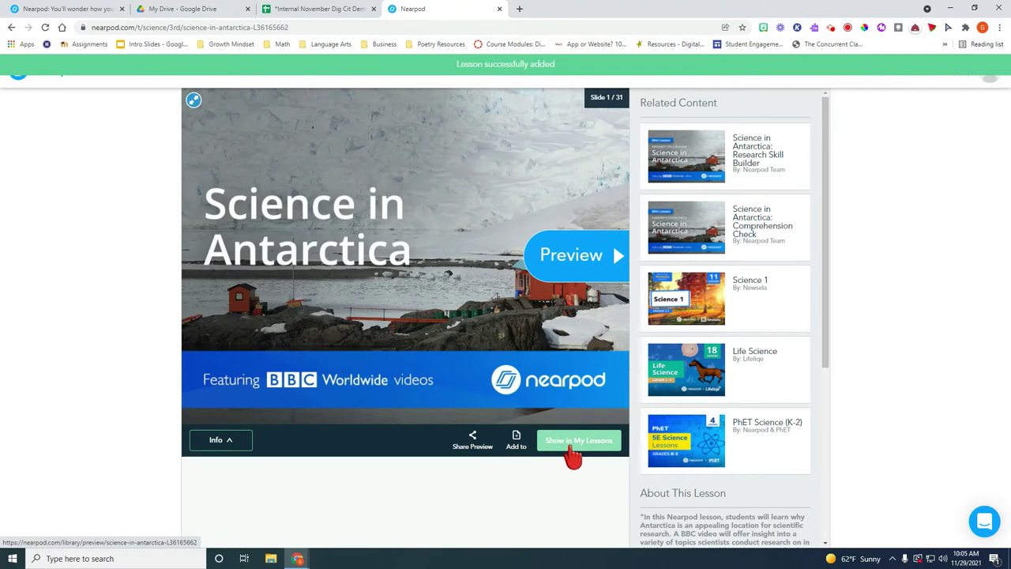
left_click(567, 444)
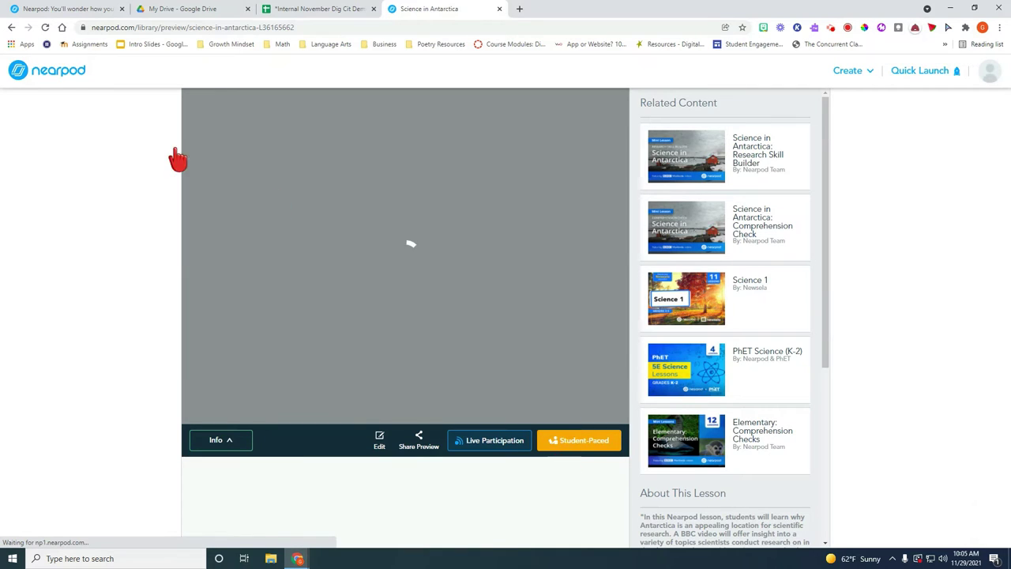
left_click(49, 79)
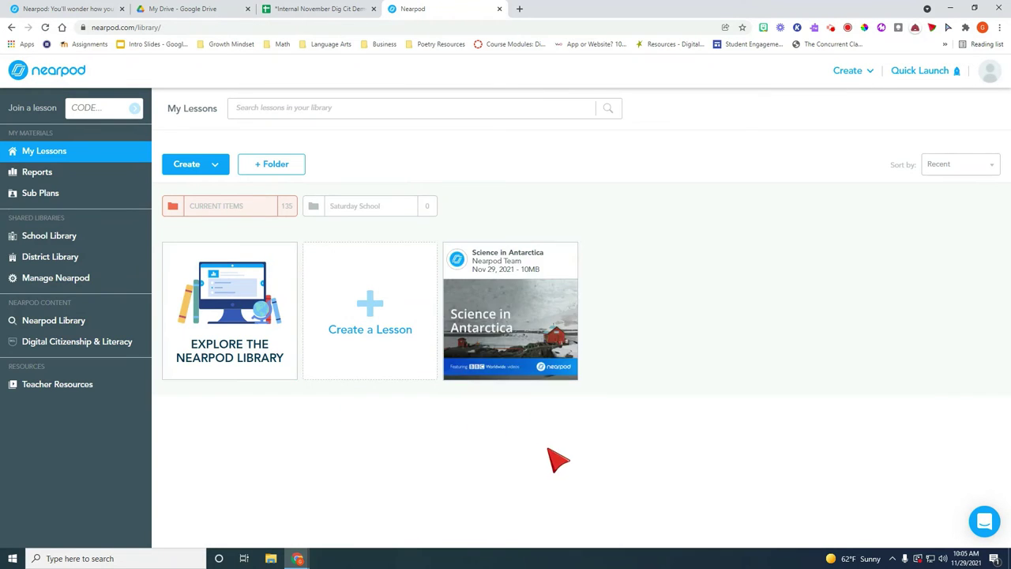
Step: Move the Science in Antarctica lesson into the Saturday School folder
mouse_move(470, 357)
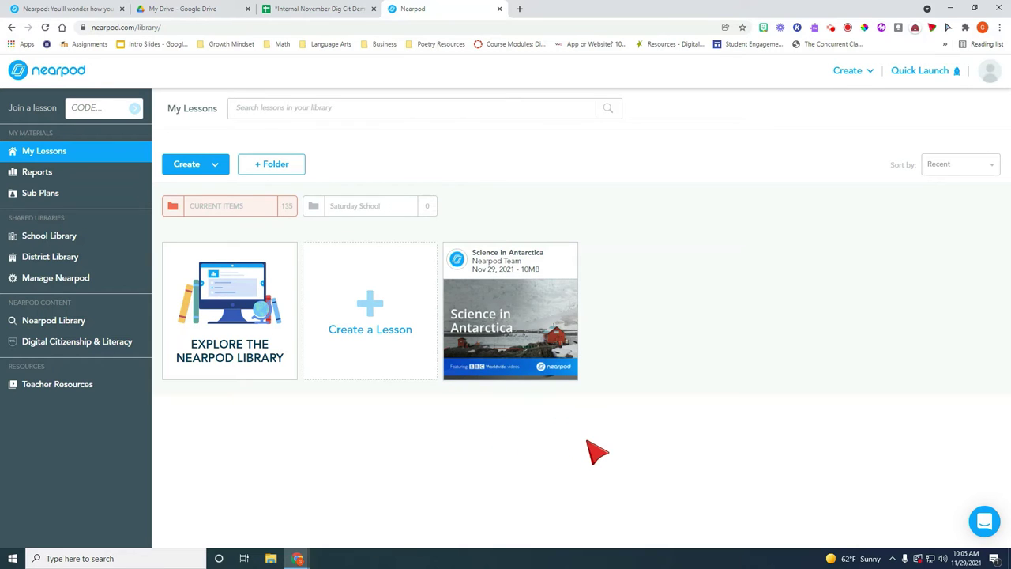
mouse_move(501, 282)
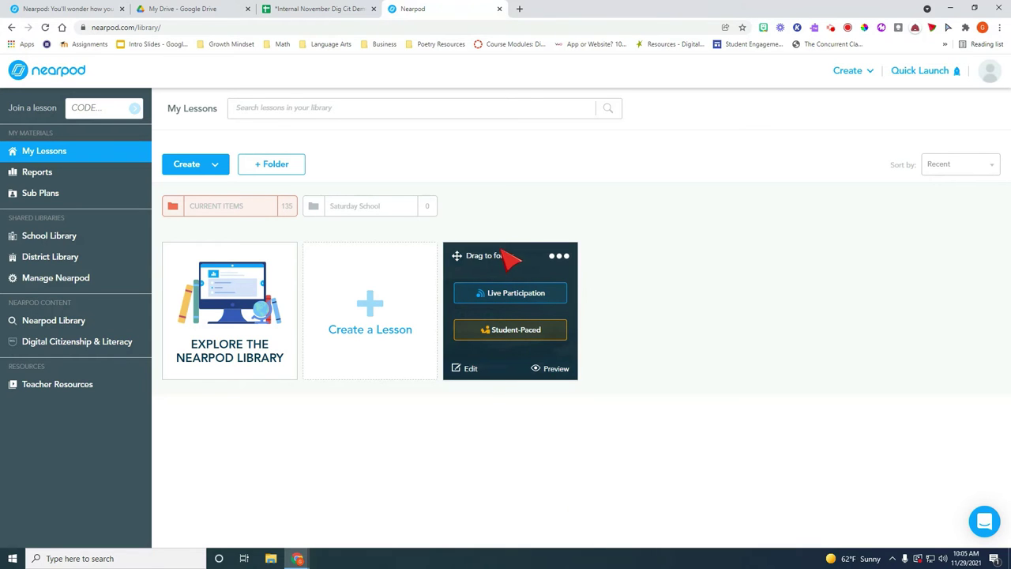
left_click_drag(499, 262, 348, 208)
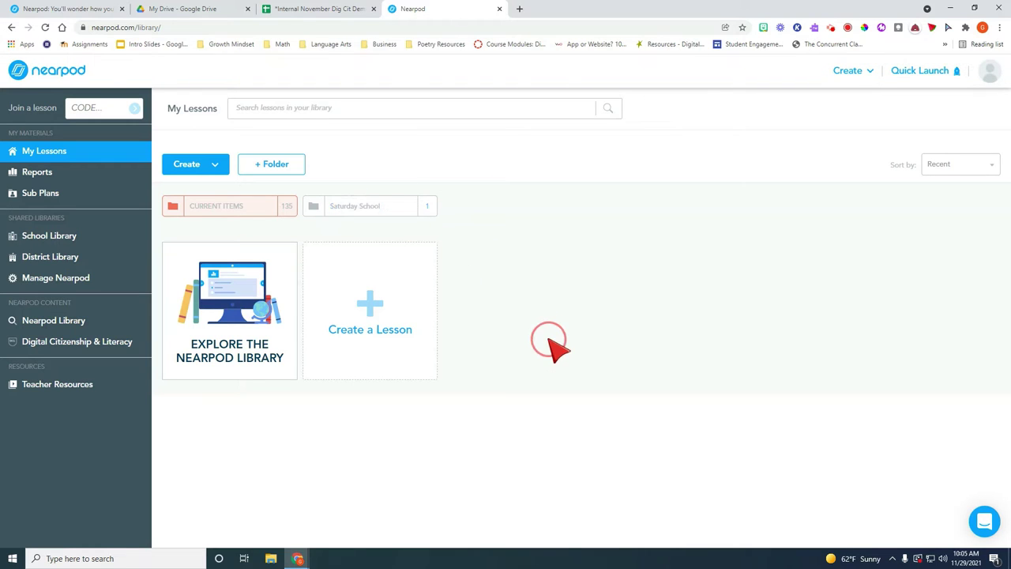
Step: Search the Nearpod Library for "snow" and filter the results to lessons only
left_click(45, 327)
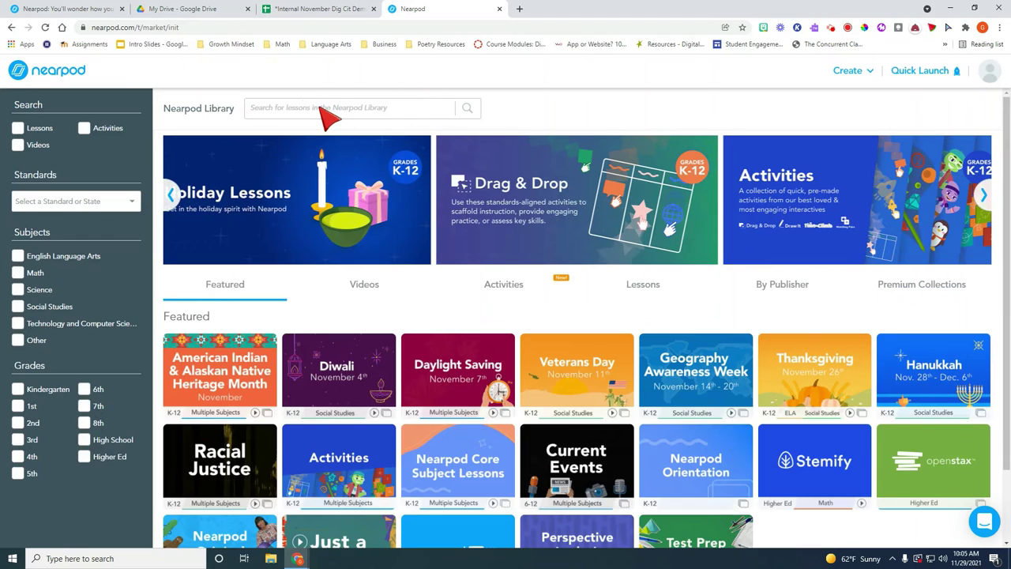
left_click(320, 108)
type("sn")
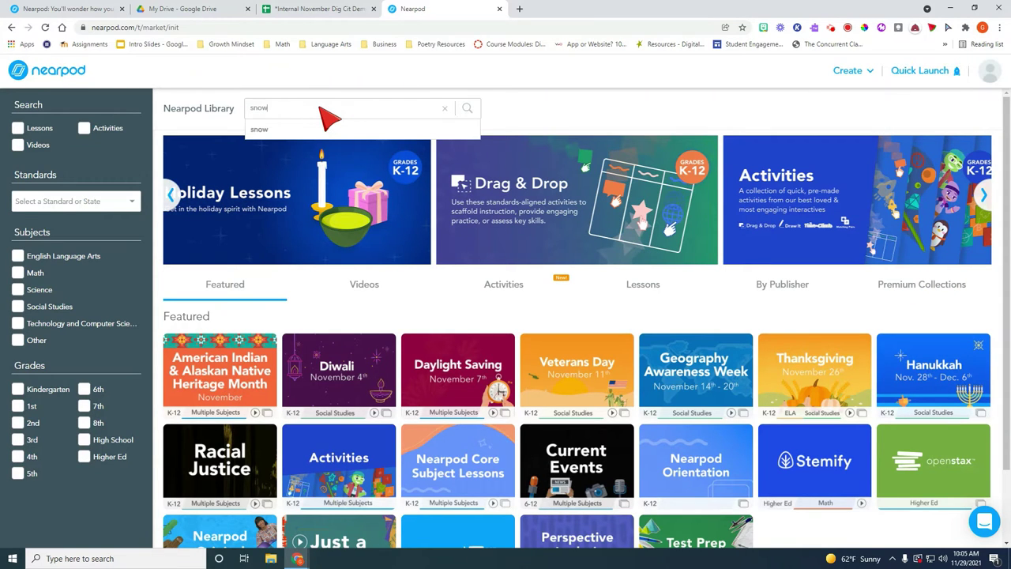
type("ow")
key("Return")
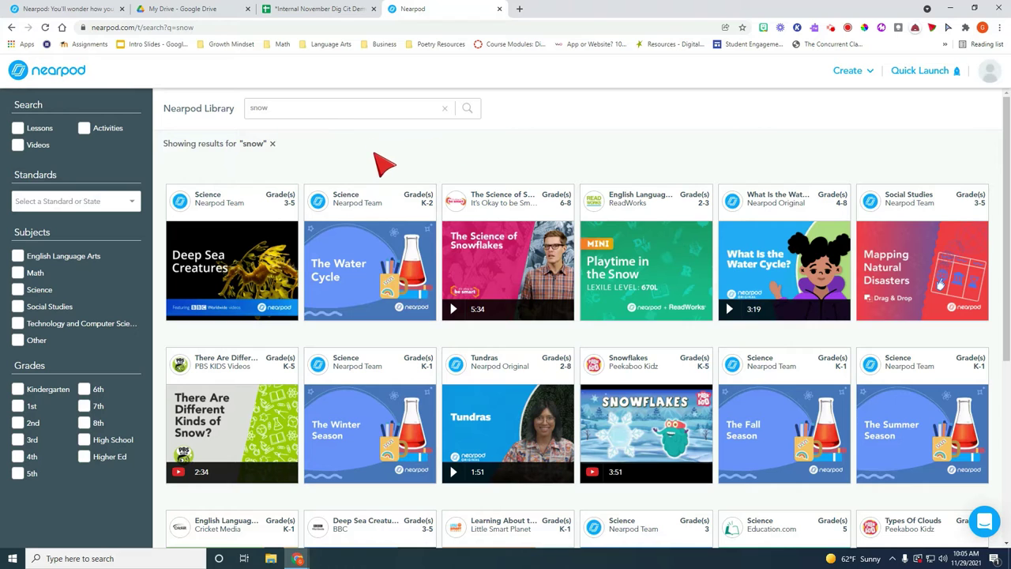
left_click(18, 129)
mouse_move(426, 319)
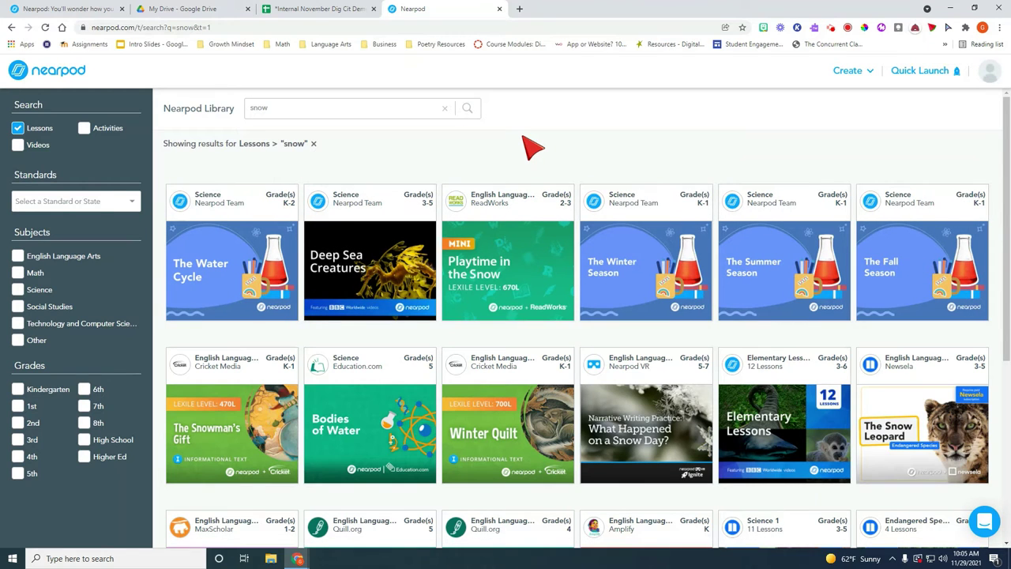
Step: Open The Water Cycle K-2 lesson and preview its introduction, poll and collaboration board slides up to slide 8
mouse_move(202, 268)
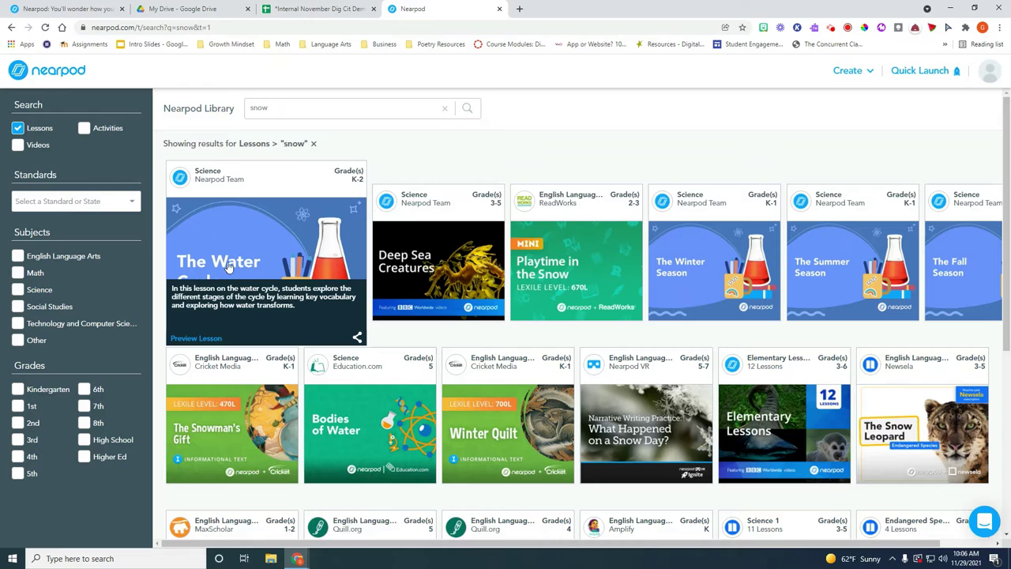
left_click(233, 269)
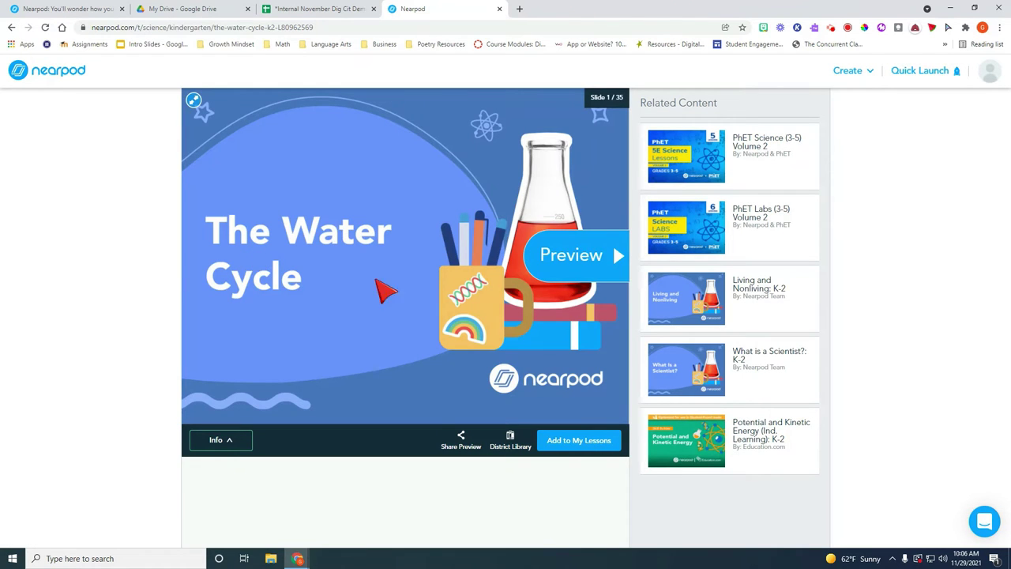
left_click(614, 259)
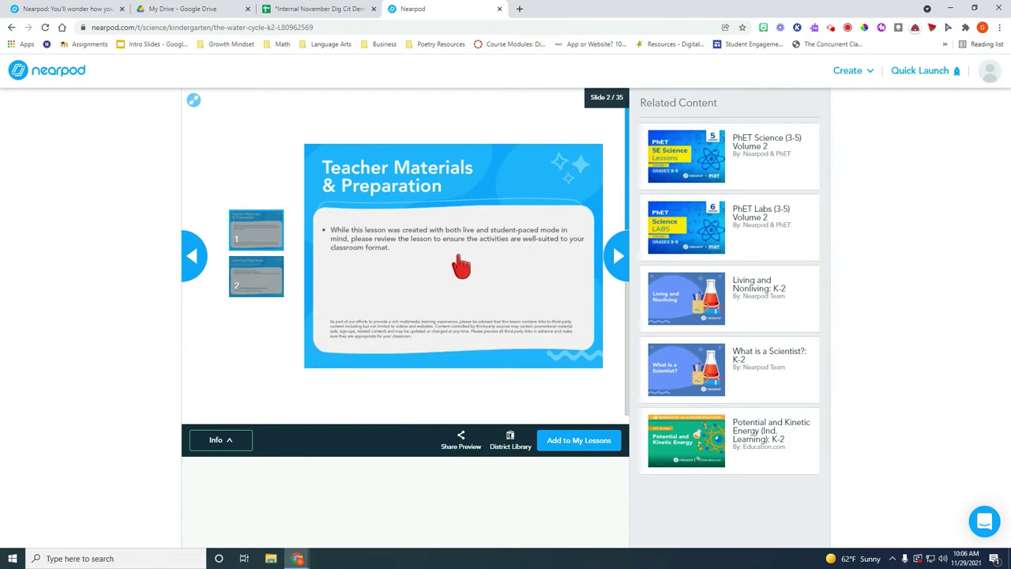
left_click(617, 258)
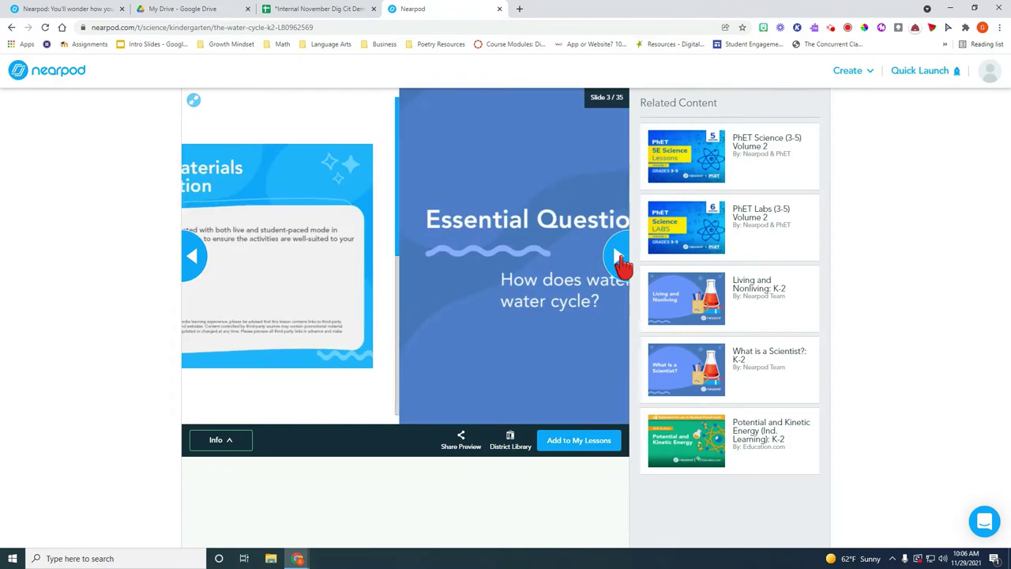
left_click(617, 258)
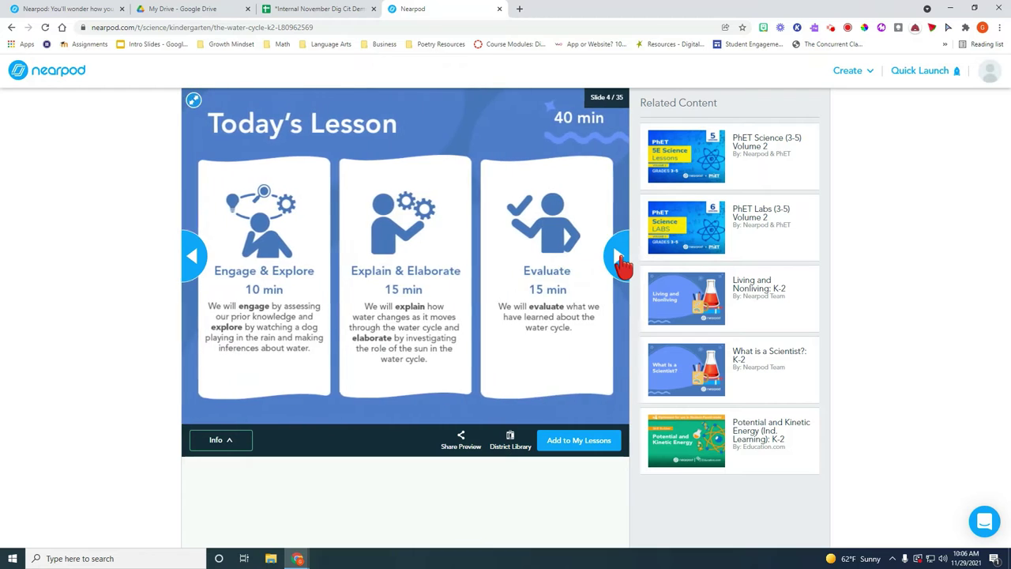
left_click(618, 258)
left_click(618, 257)
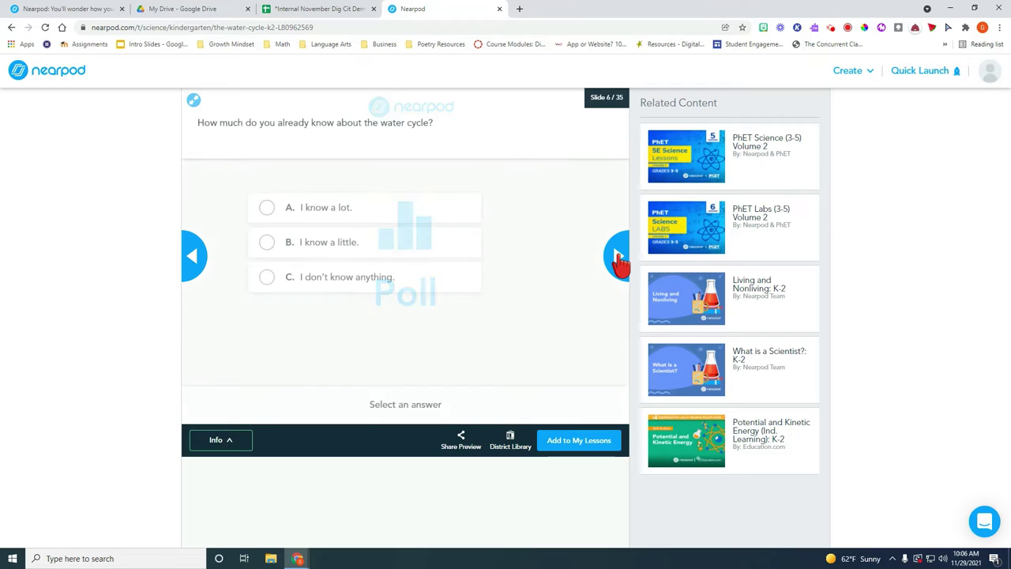
left_click(618, 258)
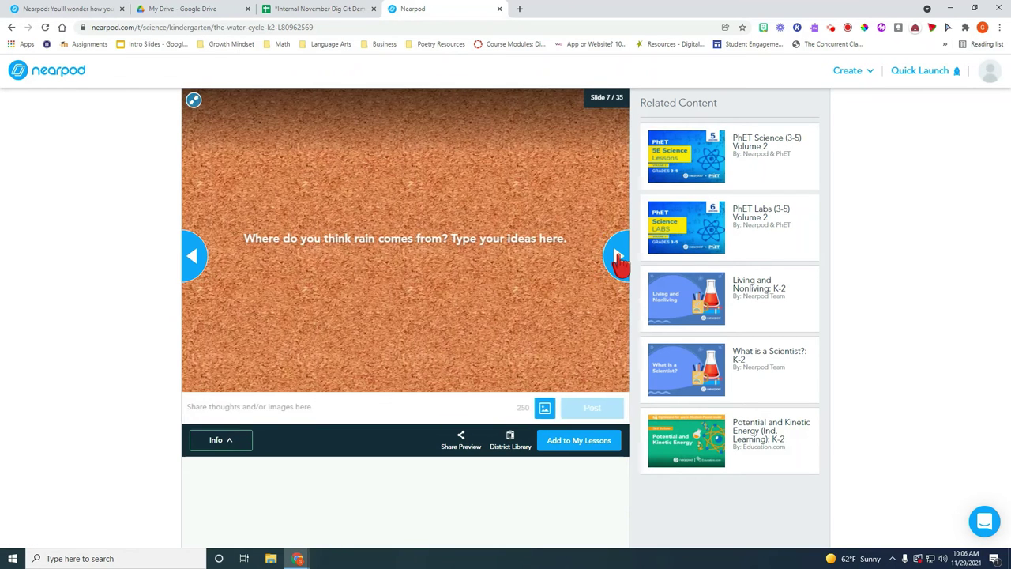
left_click(618, 258)
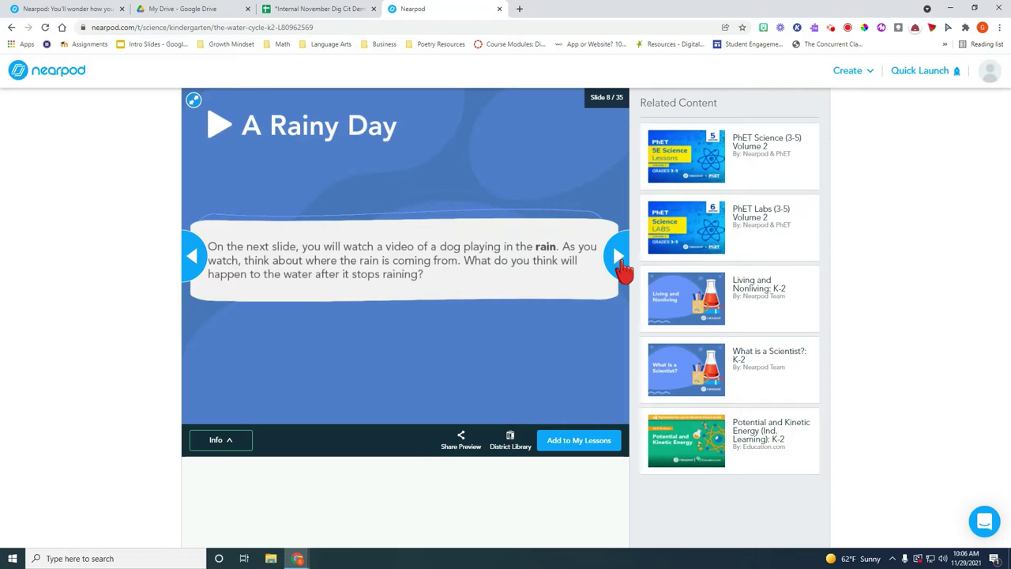
Step: Play the rain video on slide 9 and preview the reading, drawing and puddle slides through slide 13
left_click(621, 267)
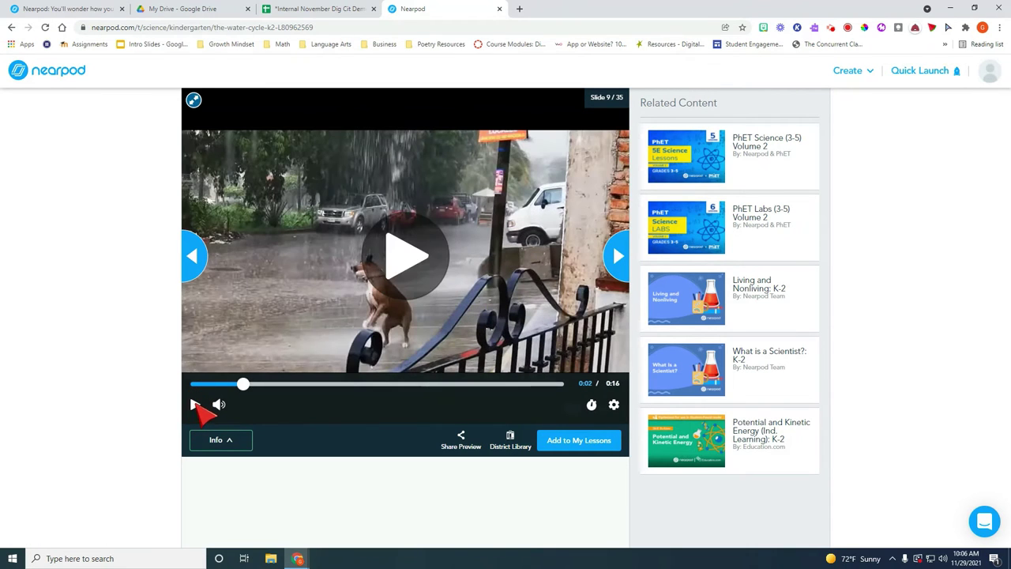
left_click(404, 255)
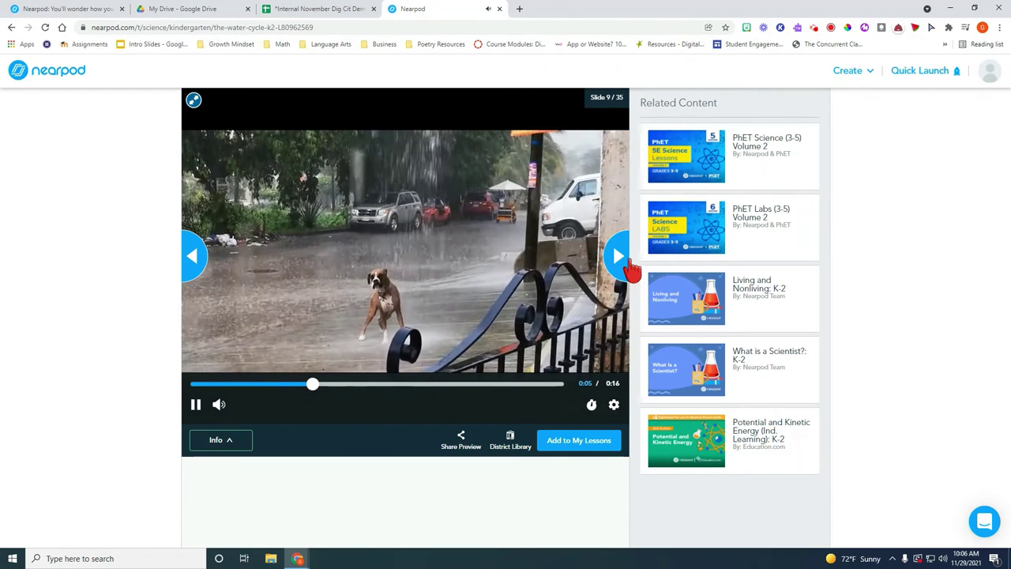
left_click(617, 257)
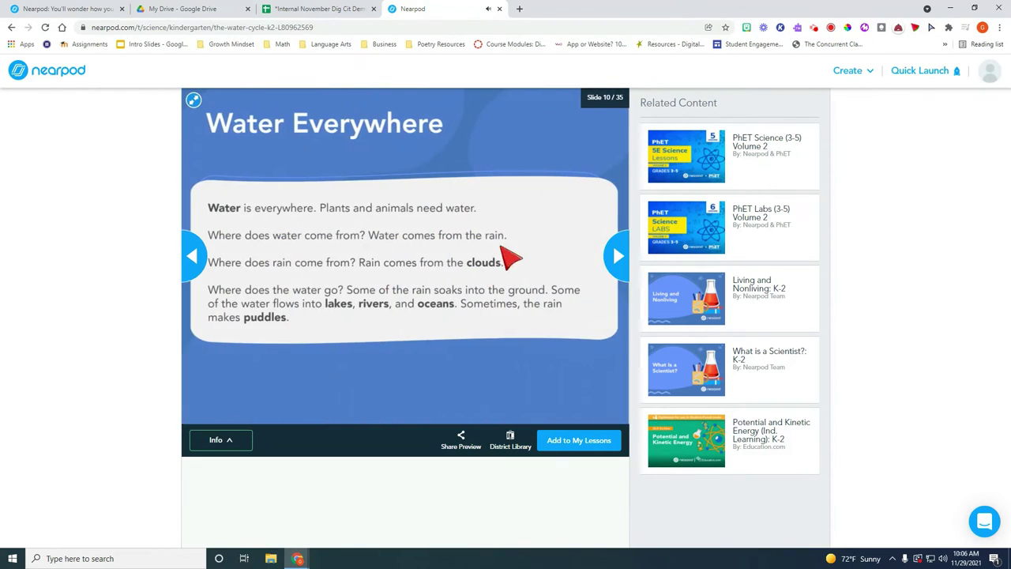
left_click(617, 259)
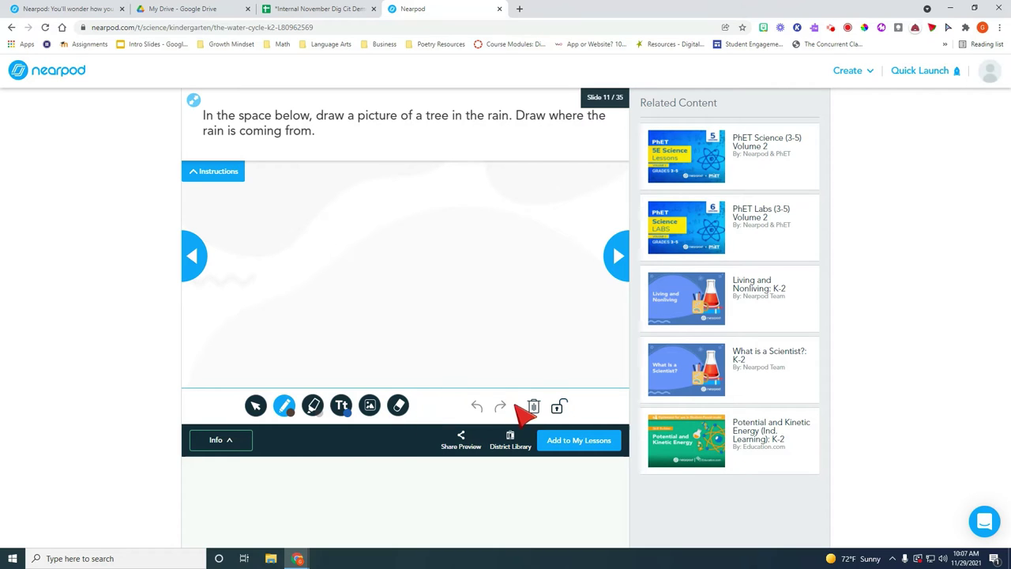
left_click(619, 256)
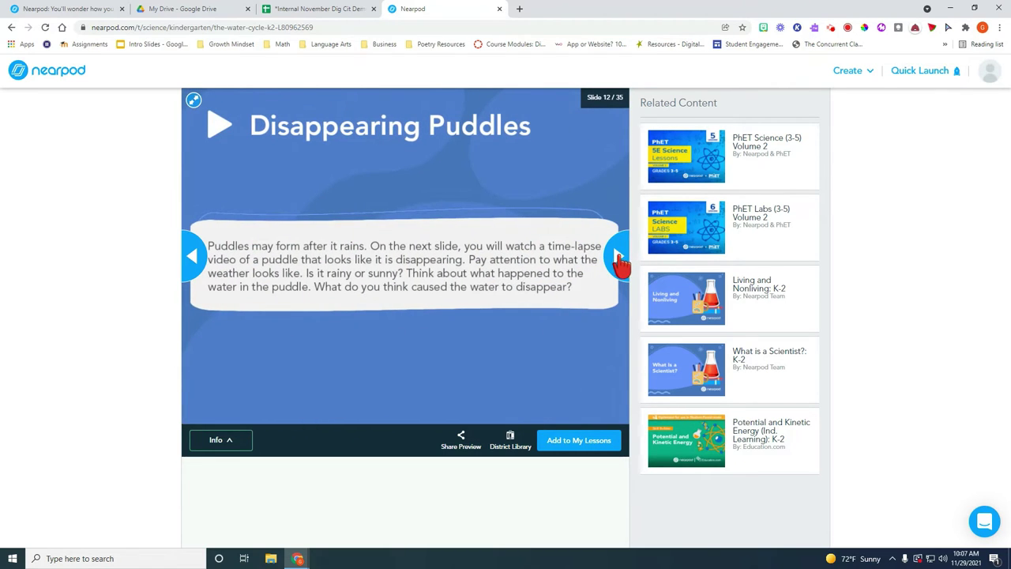
left_click(617, 258)
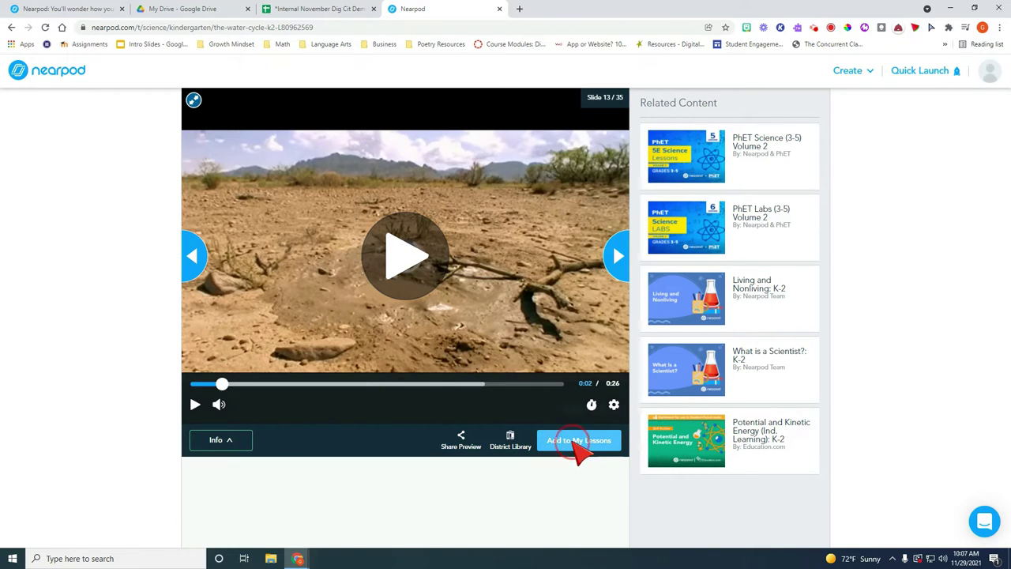
Step: Add The Water Cycle lesson to My Lessons and return to the My Lessons page
left_click(581, 448)
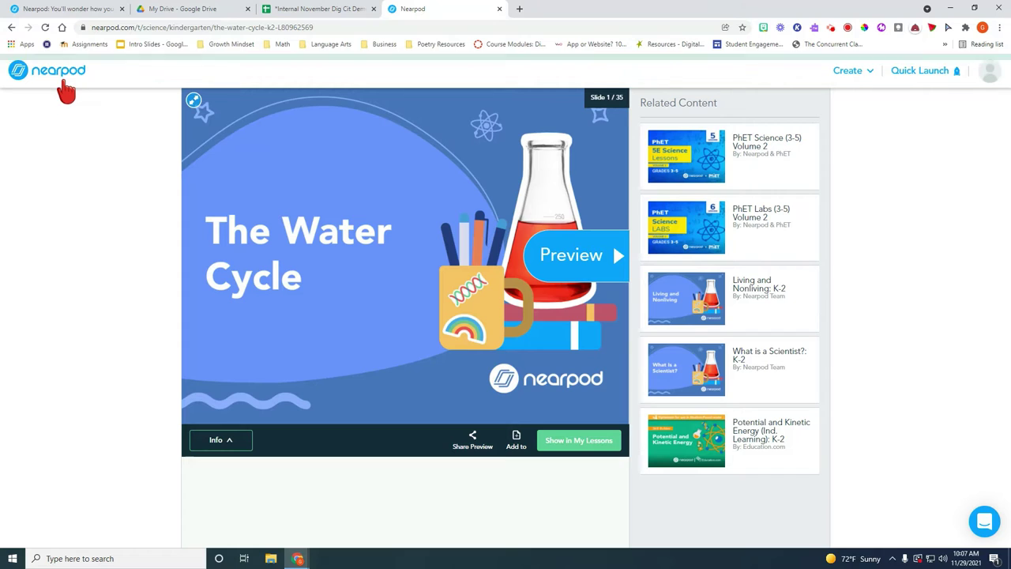
left_click(64, 78)
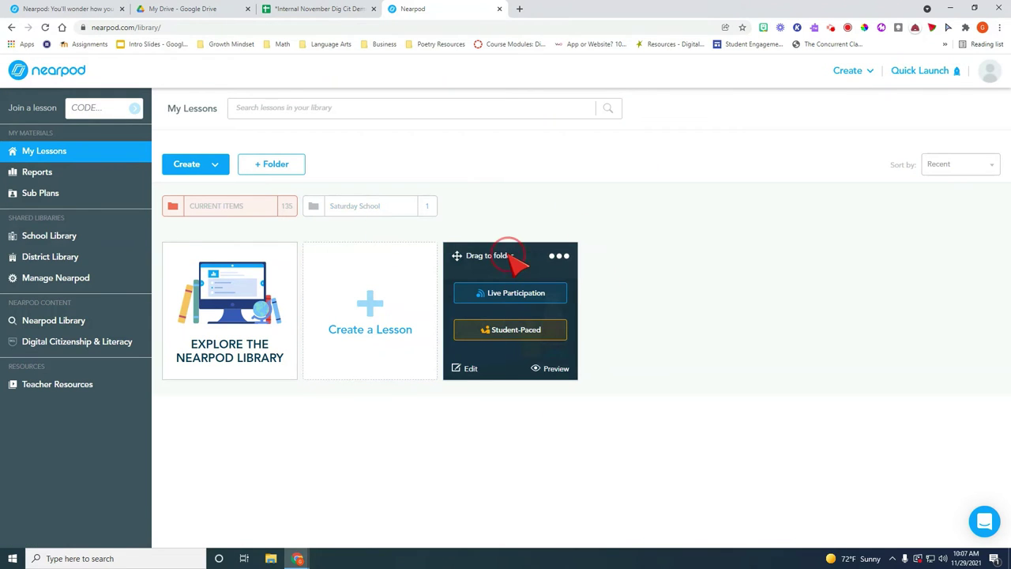
Step: Move The Water Cycle lesson into the Saturday School folder and check the folder's contents
left_click_drag(510, 259, 354, 206)
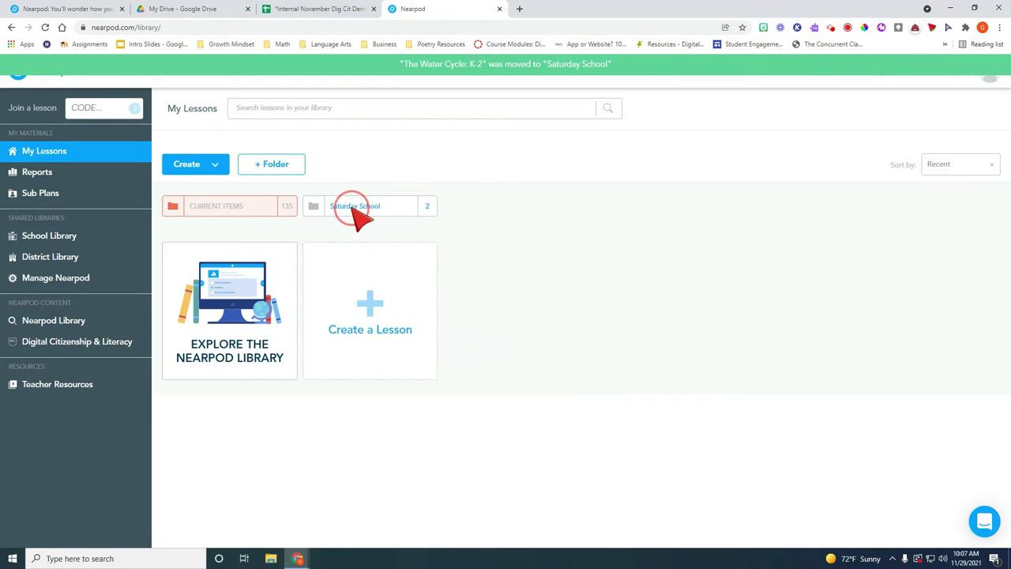
left_click(354, 207)
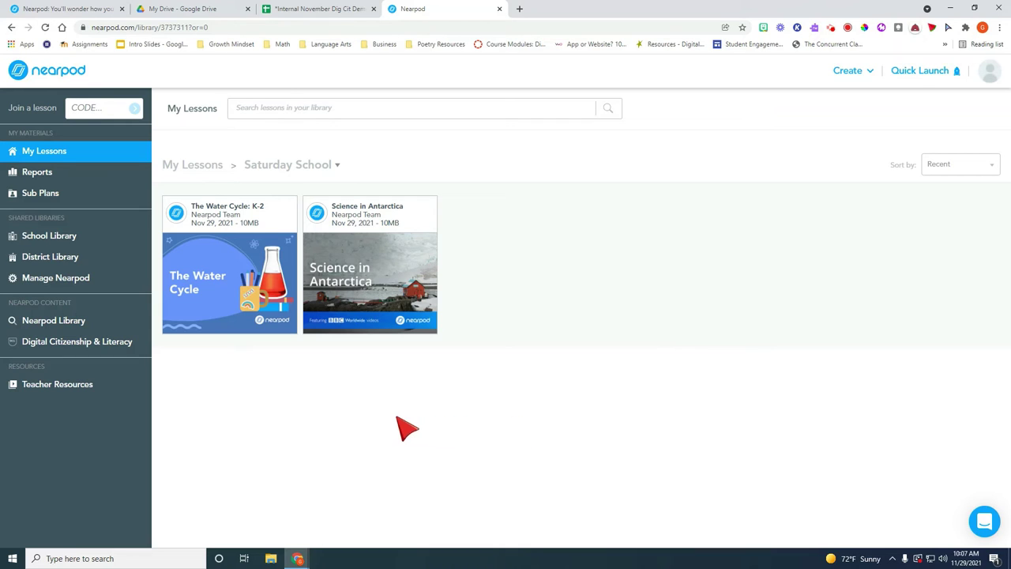
left_click(63, 79)
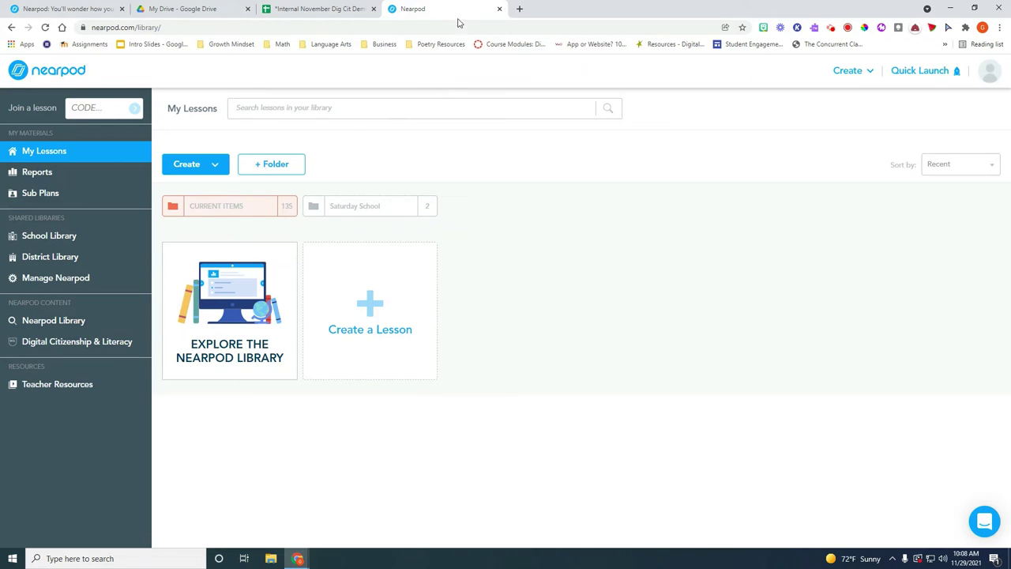
Step: Open YouTube in a new browser tab and search it for "art for kids hub"
left_click(519, 9)
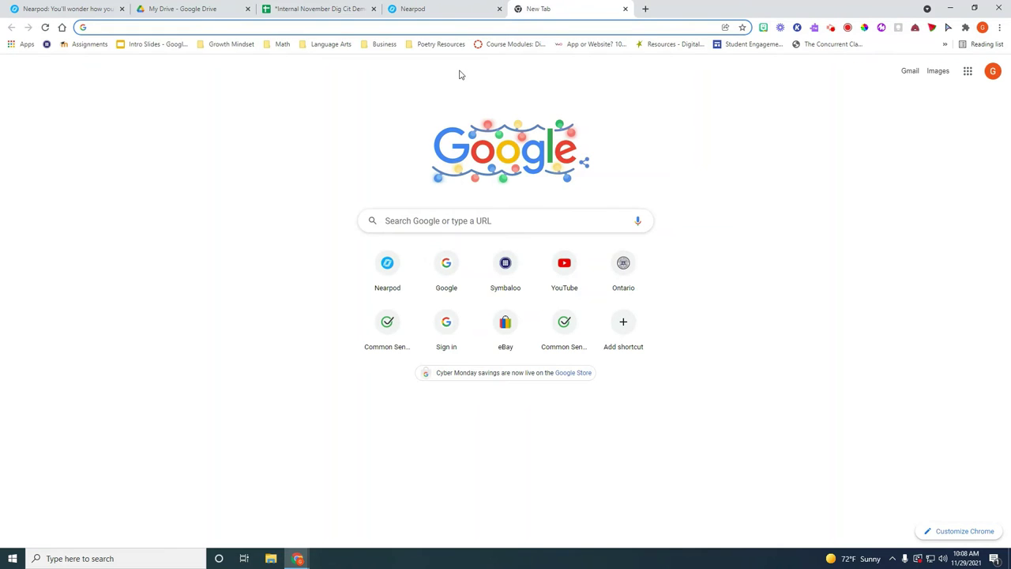
type("www.yo")
key("Return")
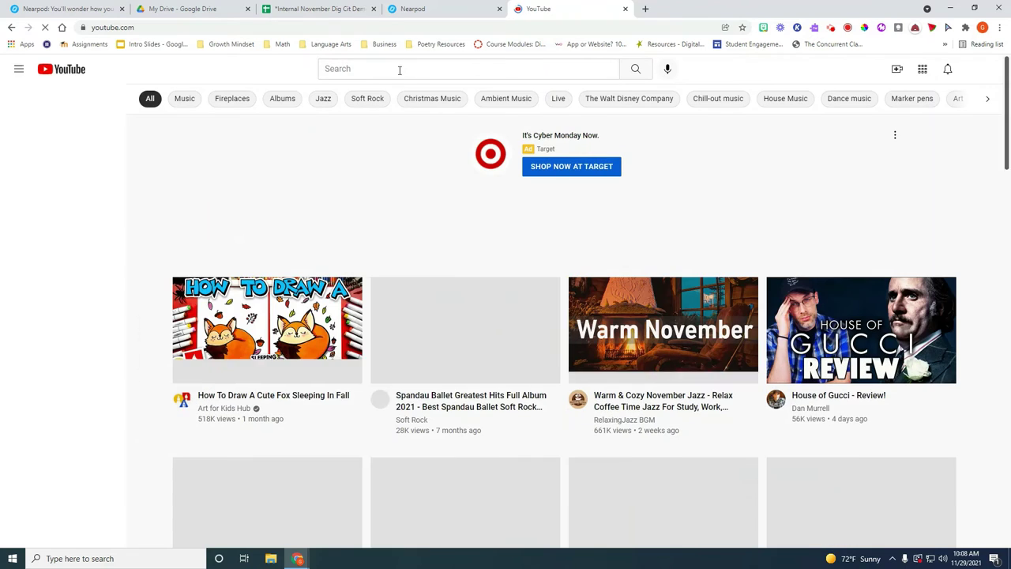
left_click(402, 68)
type("a")
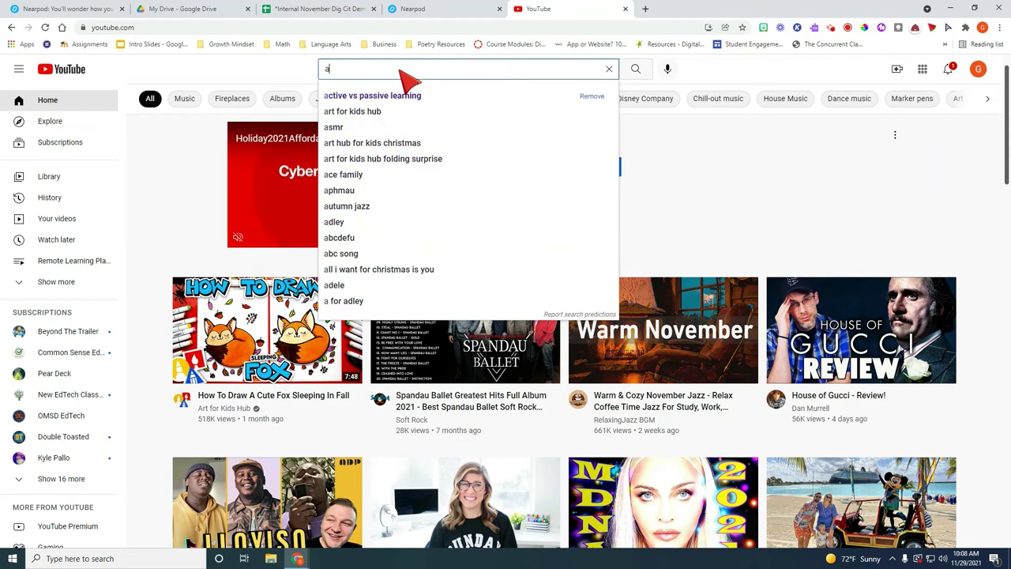
type("rt for kids hu")
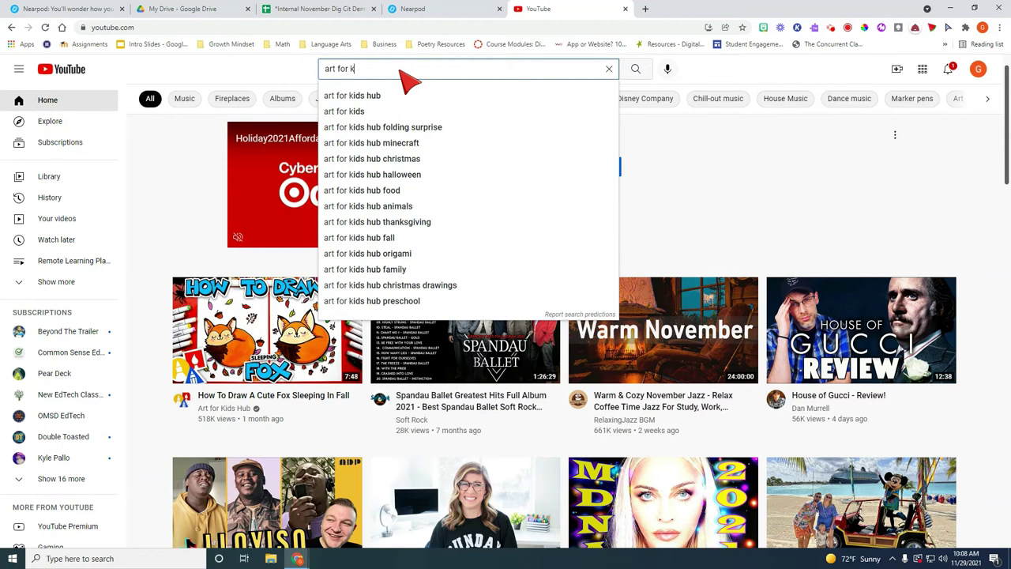
type("b")
key("Return")
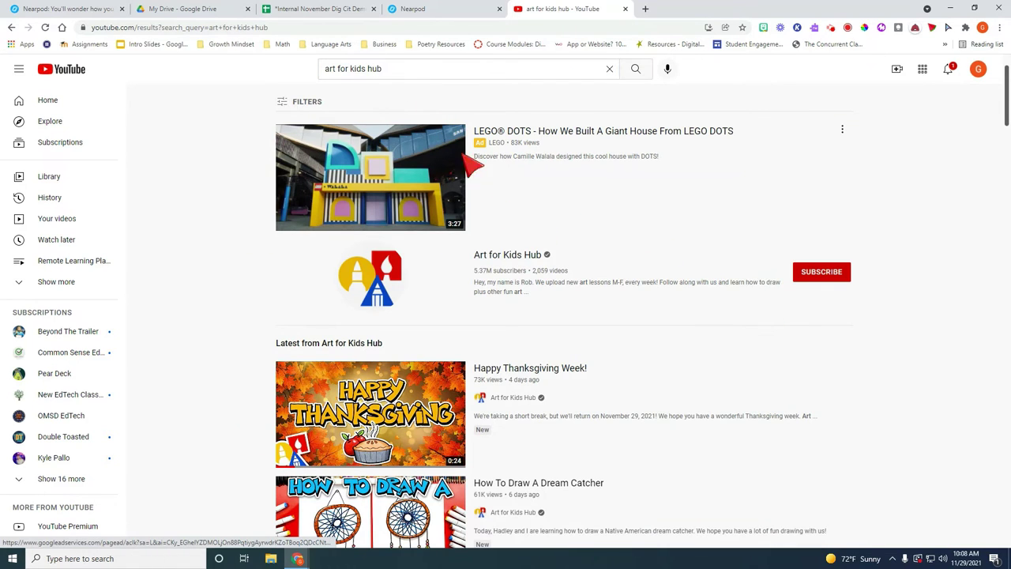
Step: Open the Art for Kids Hub channel and browse its drawing videos and playlists
left_click(502, 257)
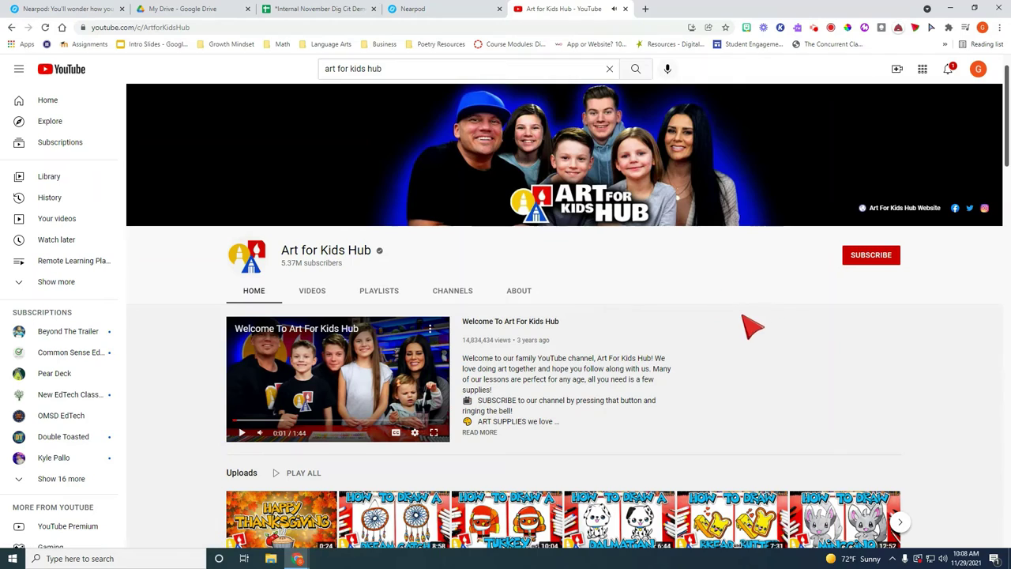
scroll(722, 300, "down", 2)
scroll(810, 310, "down", 4)
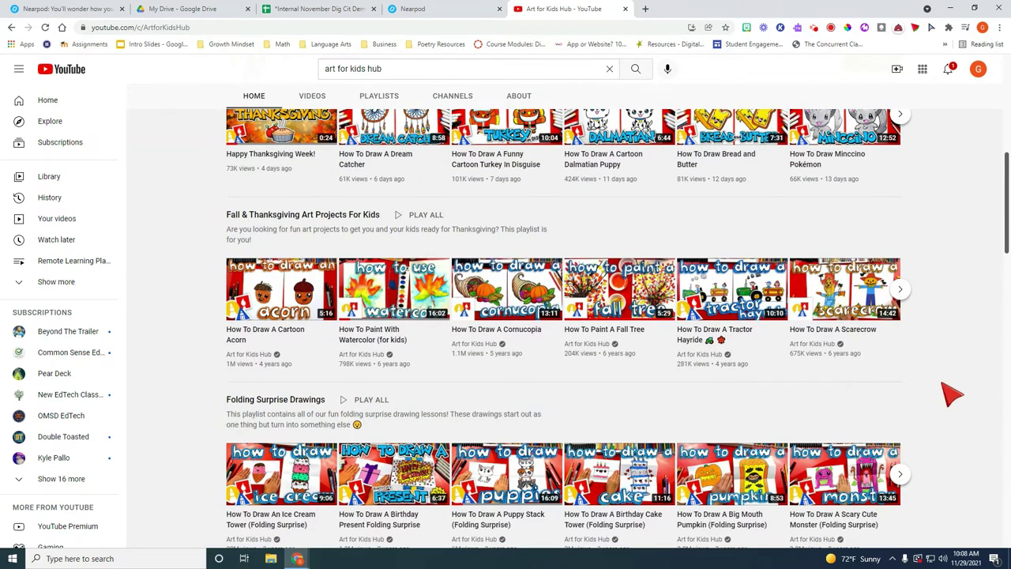
scroll(941, 386, "down", 1)
scroll(941, 385, "up", 5)
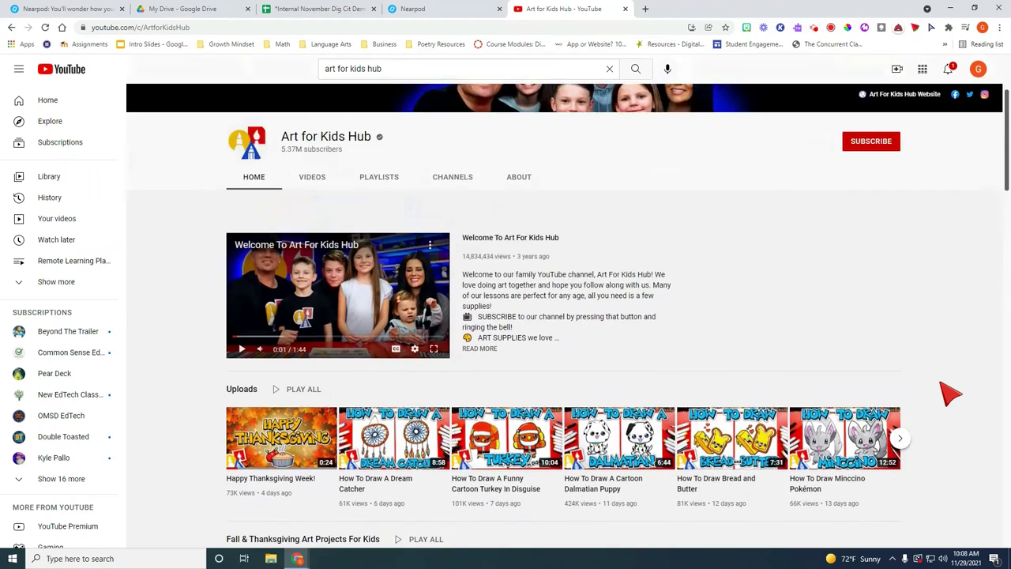
scroll(950, 393, "up", 1)
Step: Search YouTube for "art for kids hub snow" and look through the winter drawing videos
left_click(412, 71)
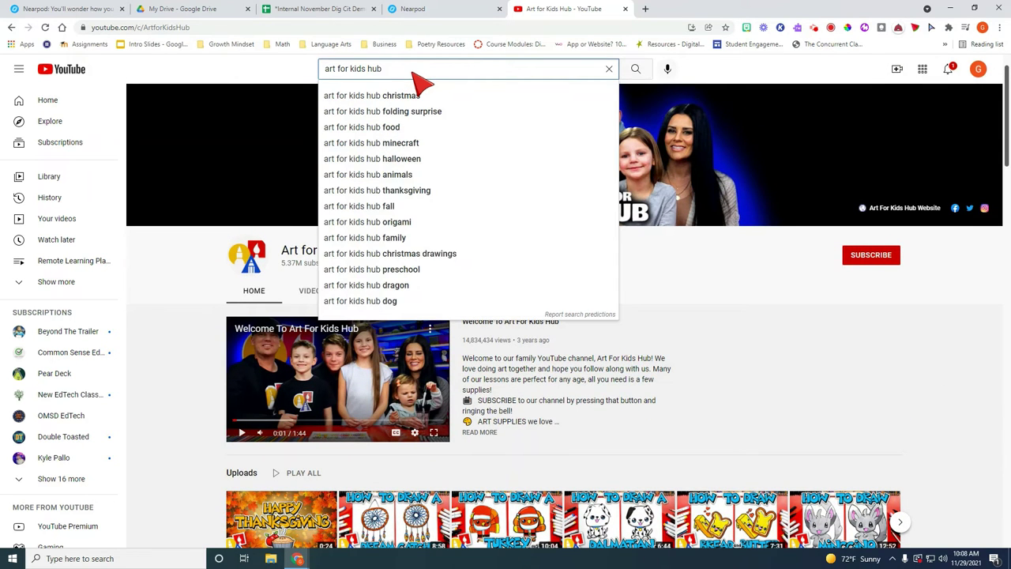
type("snow")
key("Return")
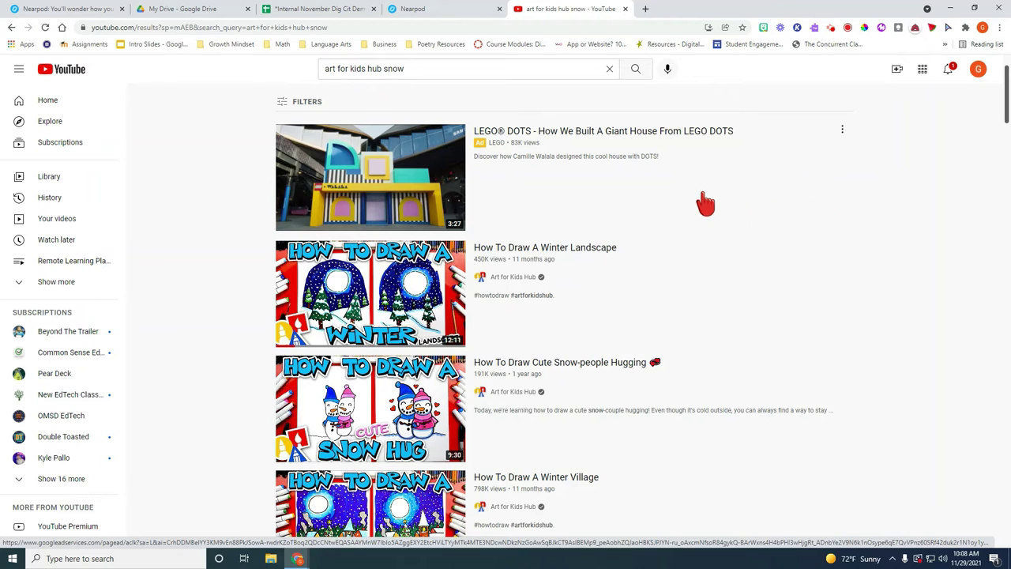
scroll(705, 204, "down", 1)
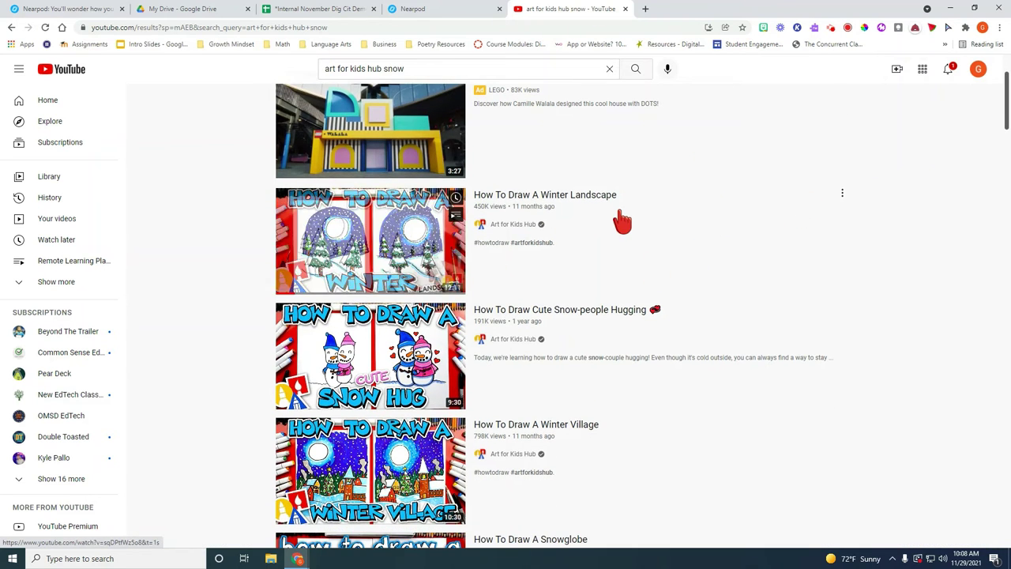
scroll(681, 258, "down", 1)
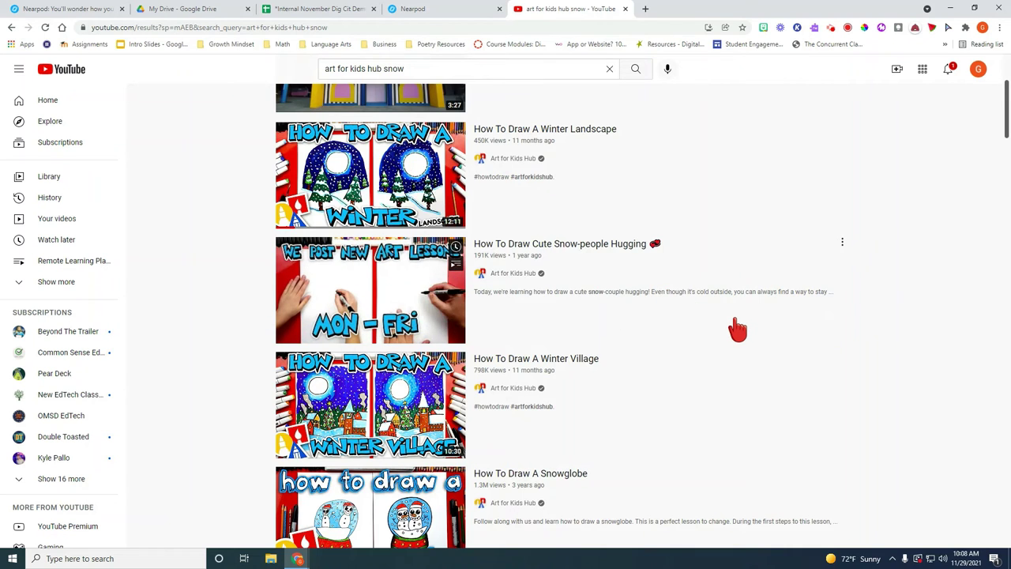
Step: Look through the snow drawing results and open the "How To Draw A Snowflake" video
scroll(734, 327, "down", 1)
scroll(745, 338, "down", 2)
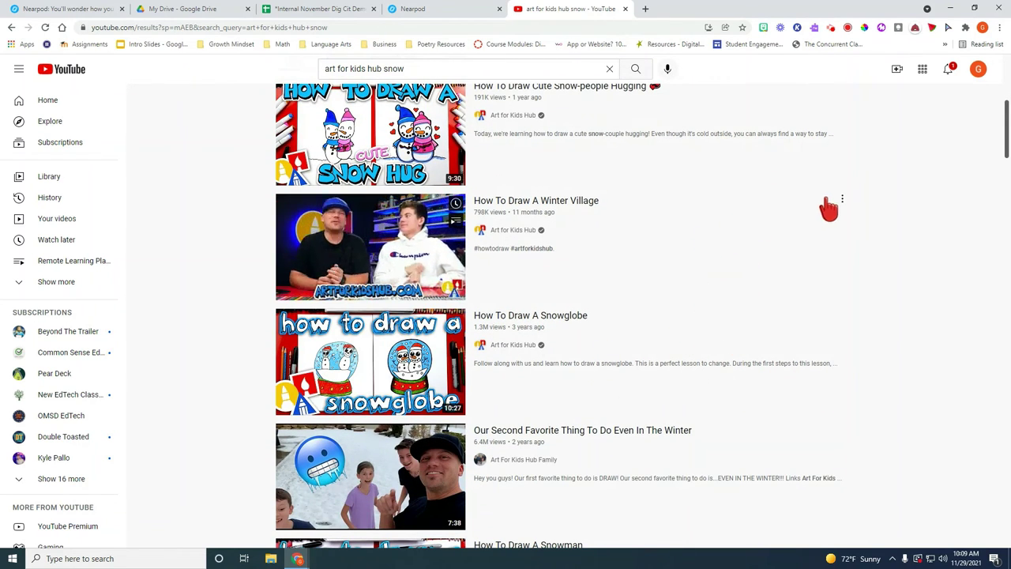
scroll(702, 260, "down", 5)
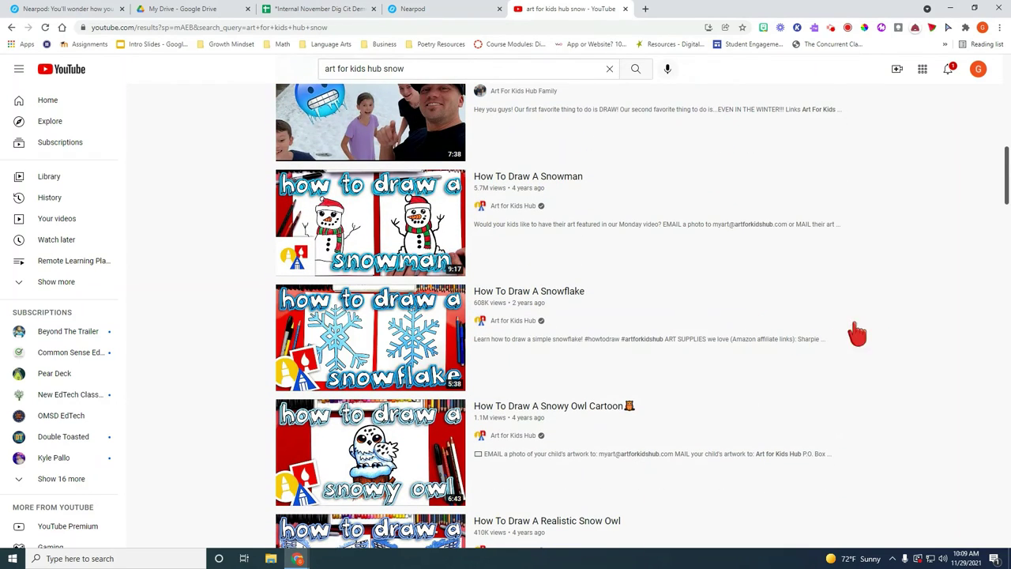
scroll(654, 306, "down", 2)
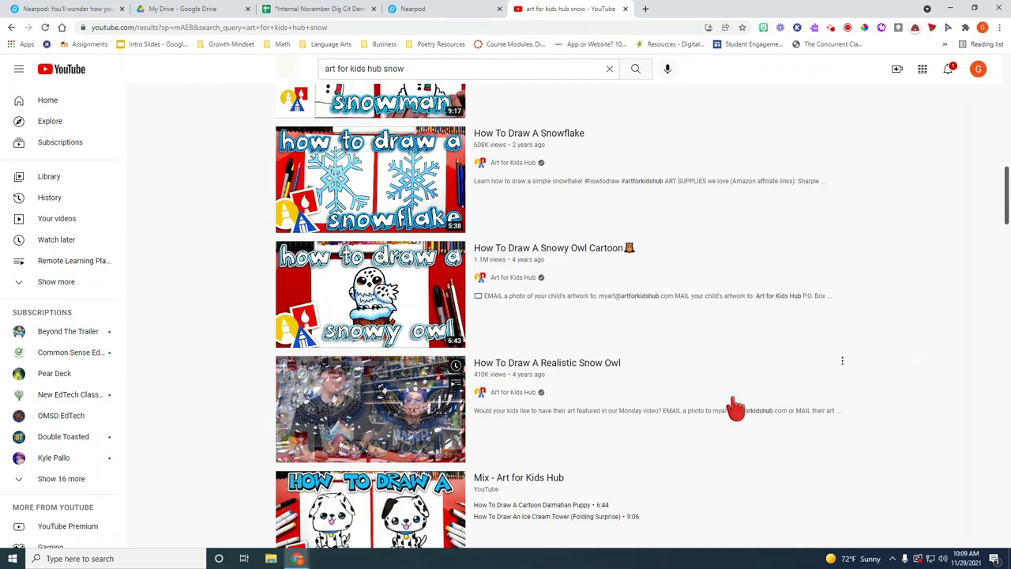
scroll(679, 370, "up", 2)
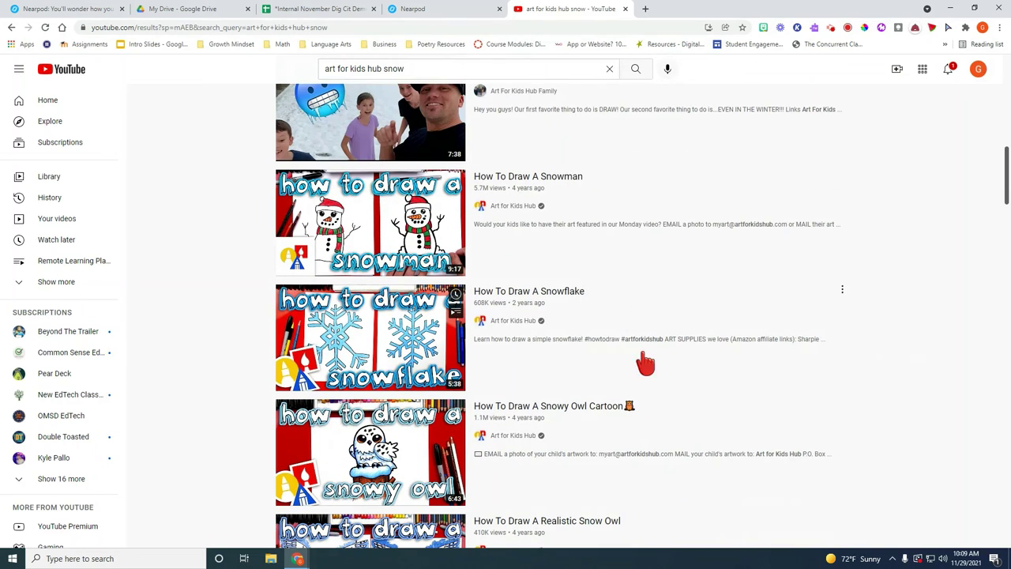
left_click(553, 297)
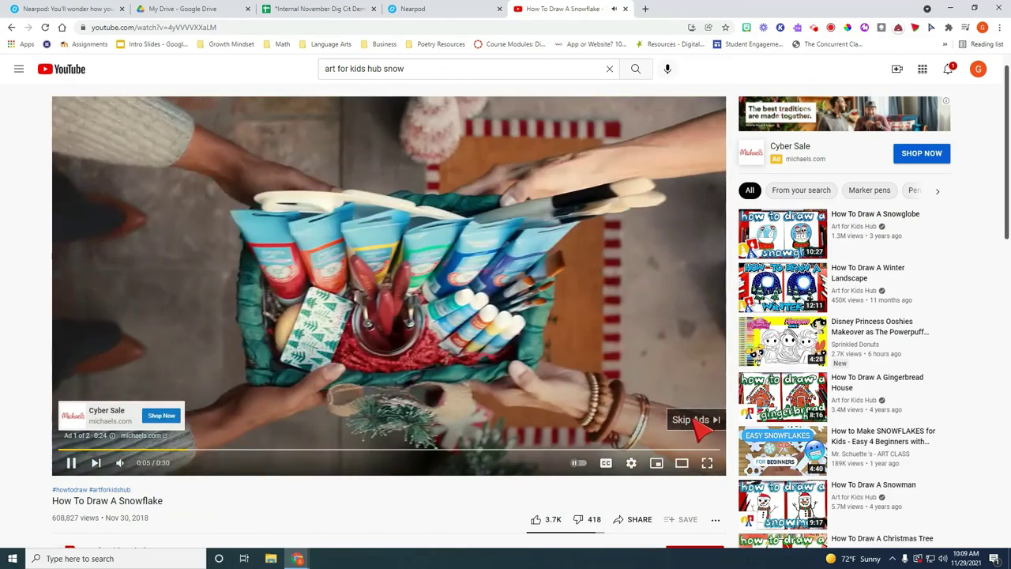
Step: Skip the ad, skim ahead through the snowflake drawing video, and pause it
left_click(691, 420)
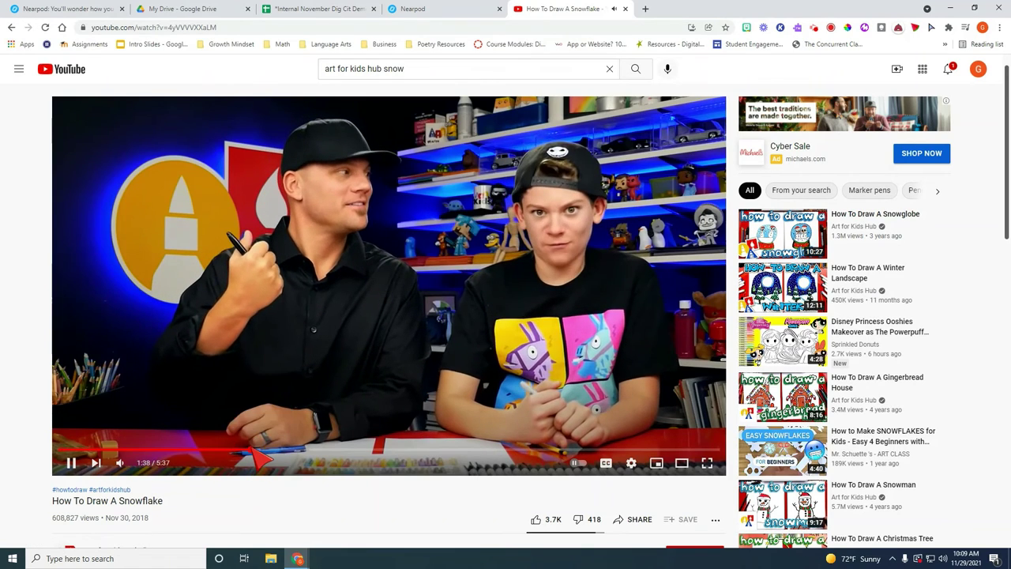
left_click(250, 448)
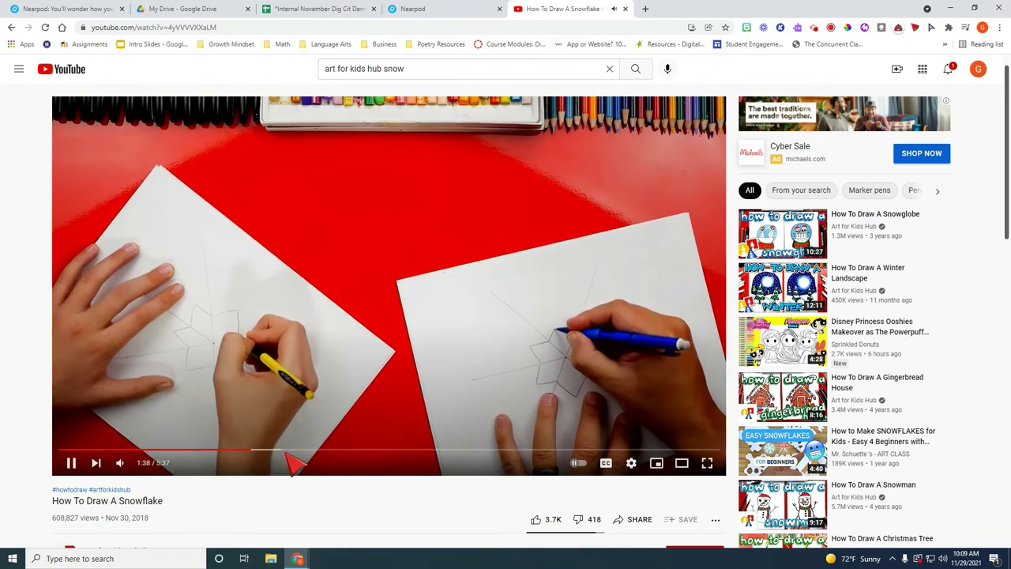
left_click(309, 449)
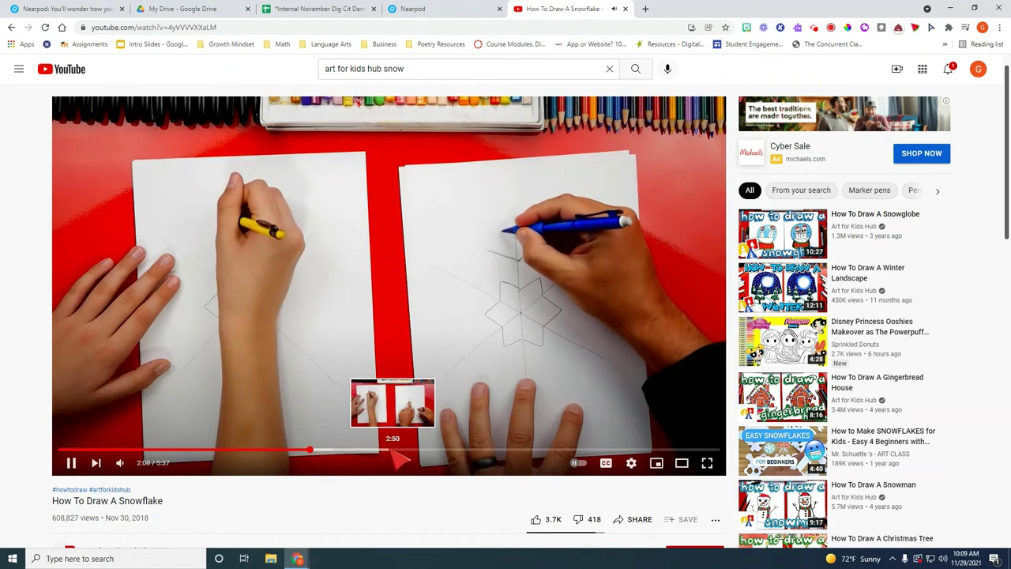
left_click(70, 463)
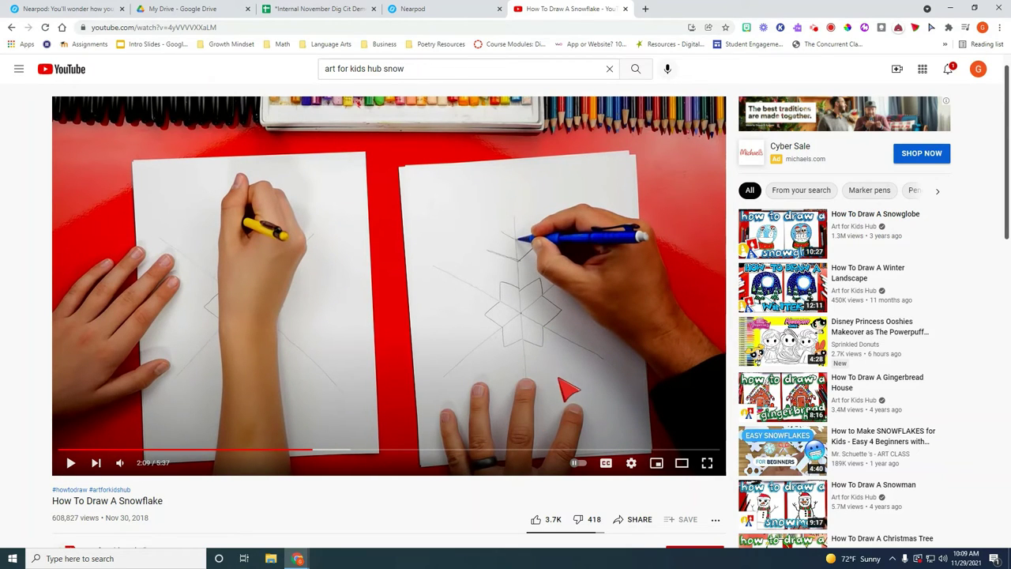
Step: Copy the snowflake video's web address and start creating a new interactive video in Nearpod
left_click(198, 29)
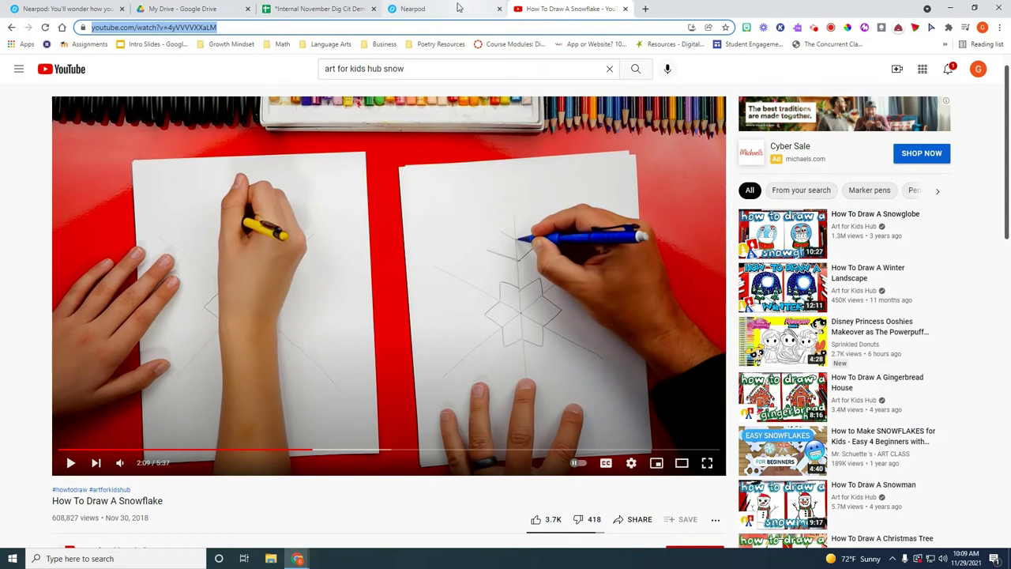
left_click(411, 8)
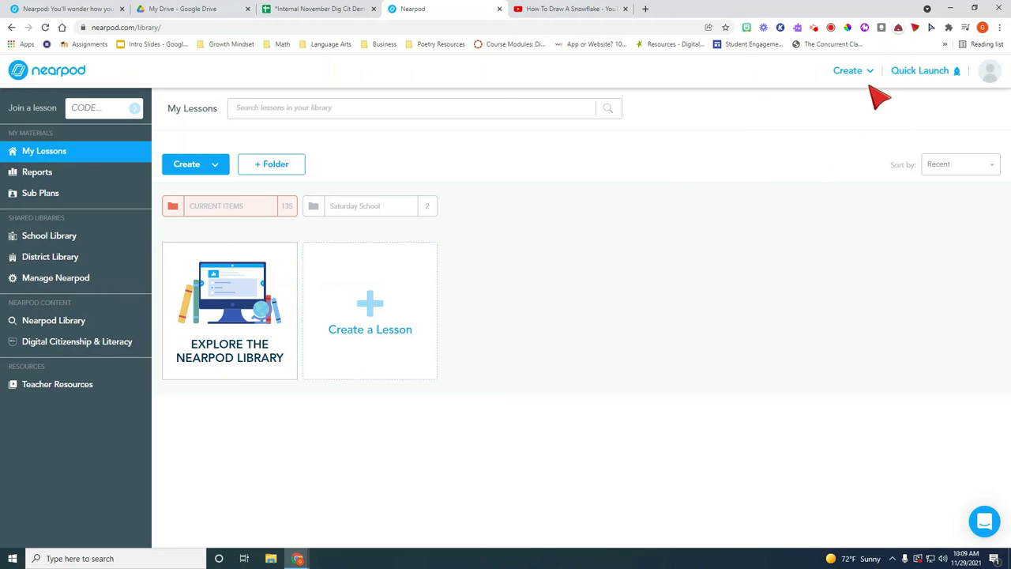
left_click(216, 170)
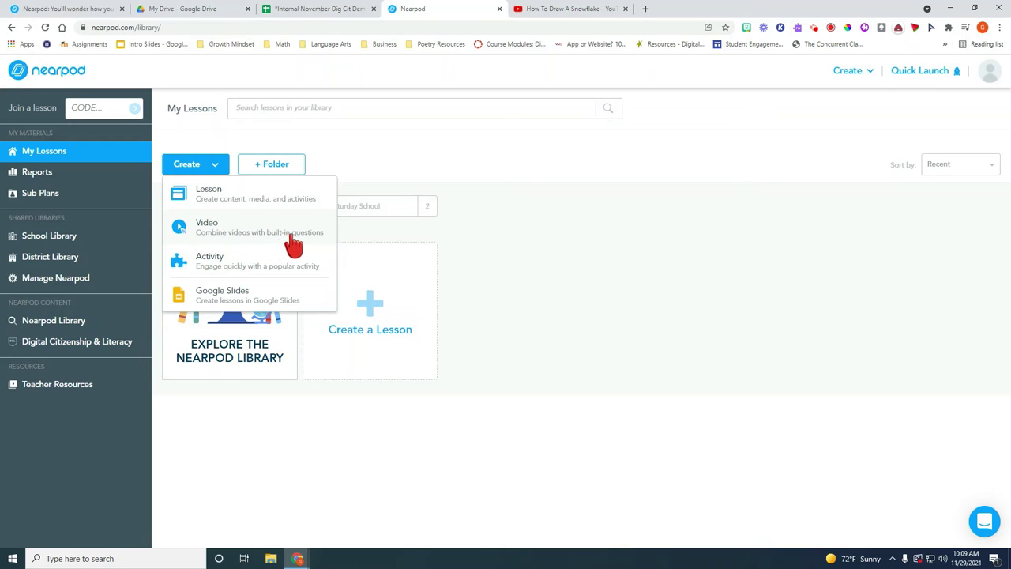
left_click(207, 229)
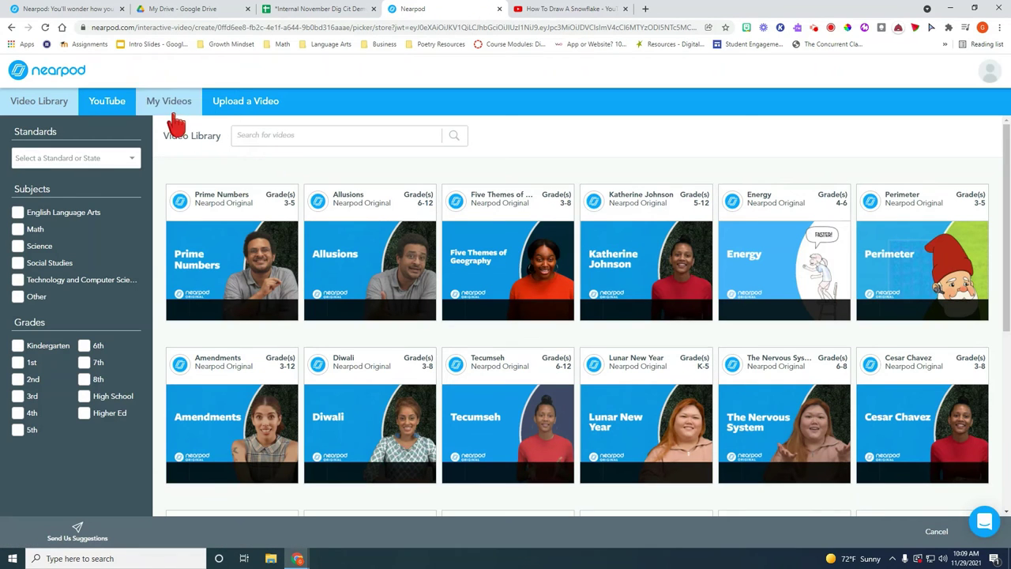
Step: Add the "How To Draw A Snowflake" YouTube video using its copied link and save it to My Lessons
left_click(105, 110)
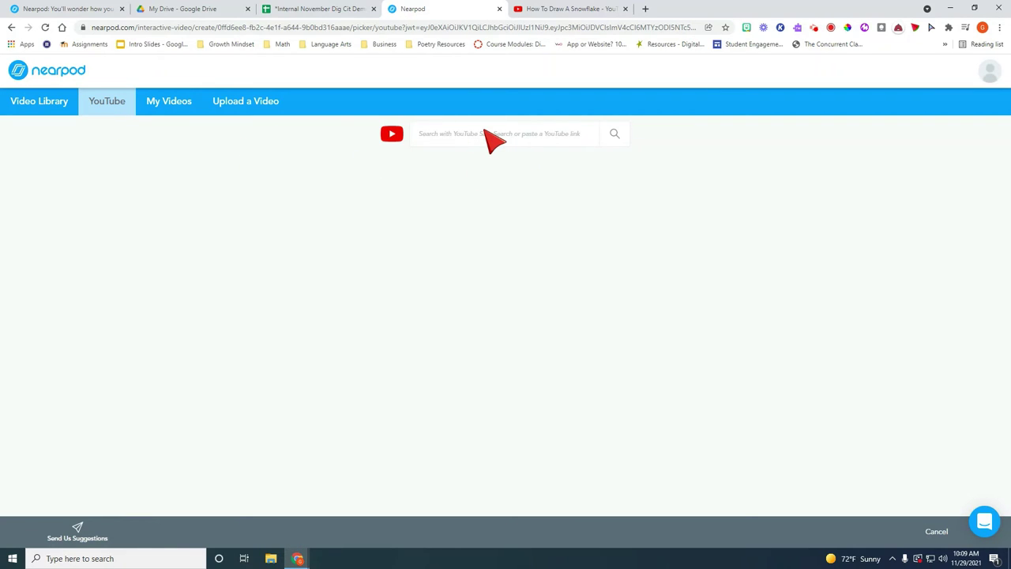
type("https://www.youtube.com/watch?v=4yVVVVXXaLM")
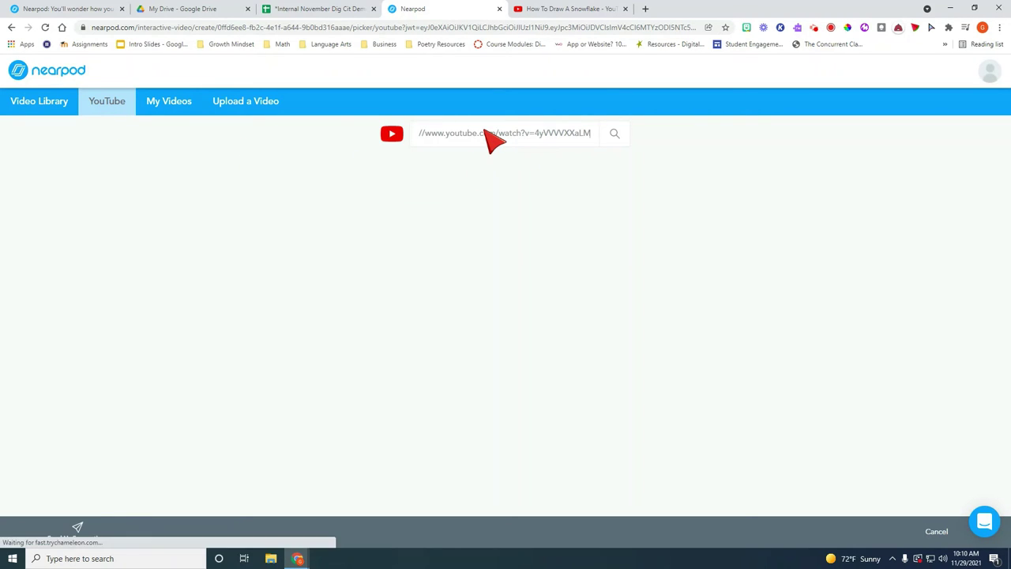
left_click(575, 13)
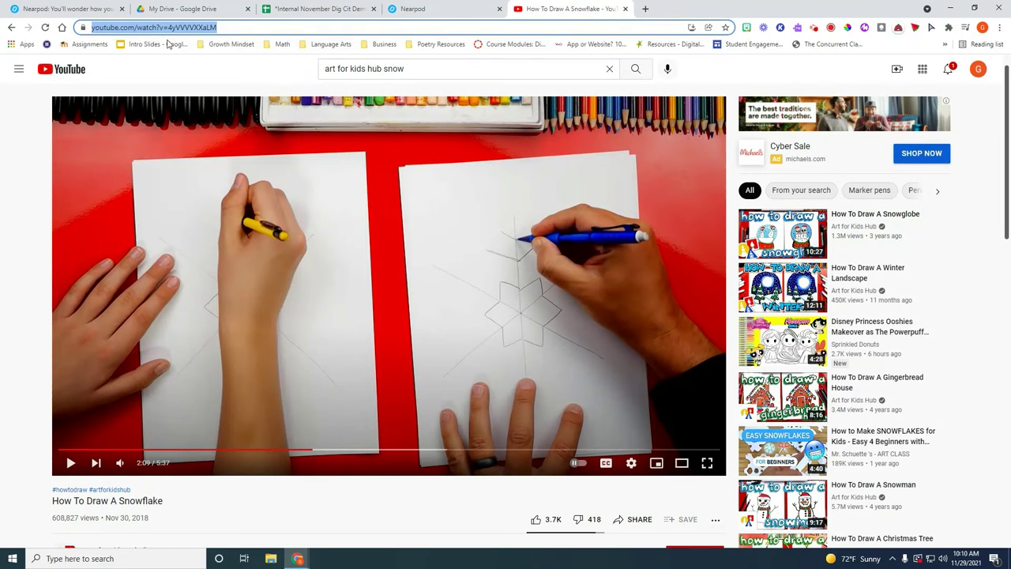
left_click(454, 9)
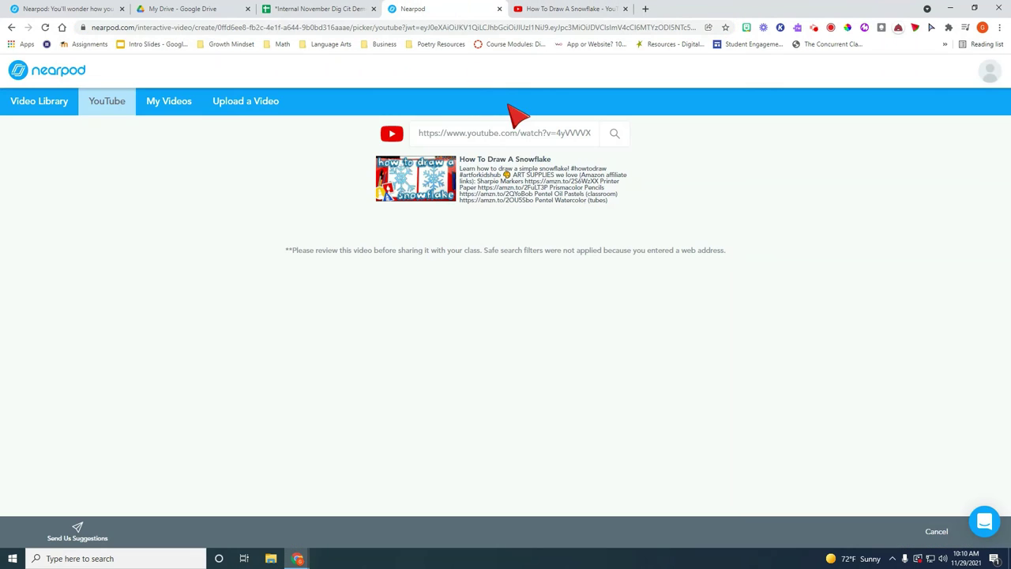
left_click(521, 185)
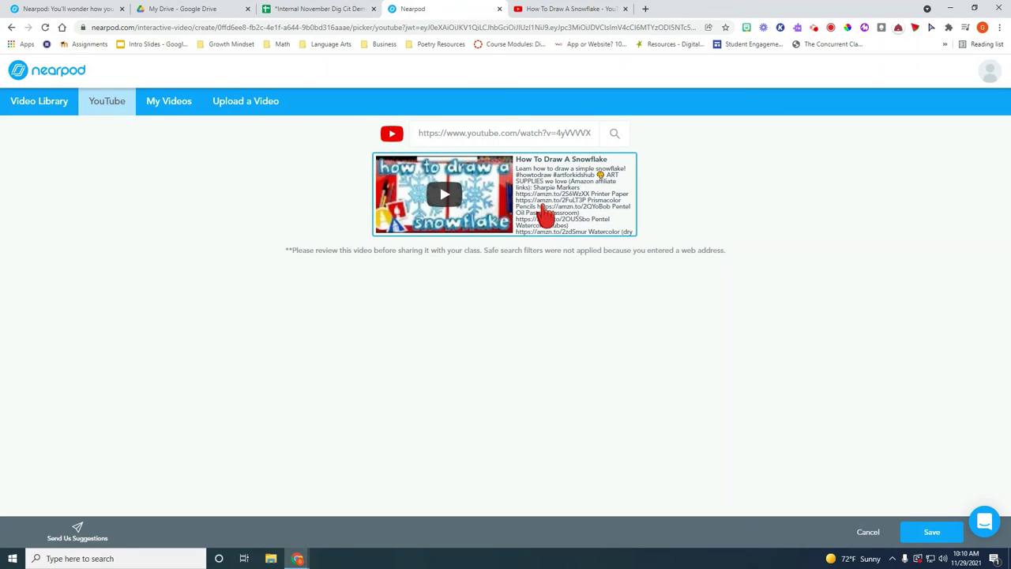
left_click(931, 534)
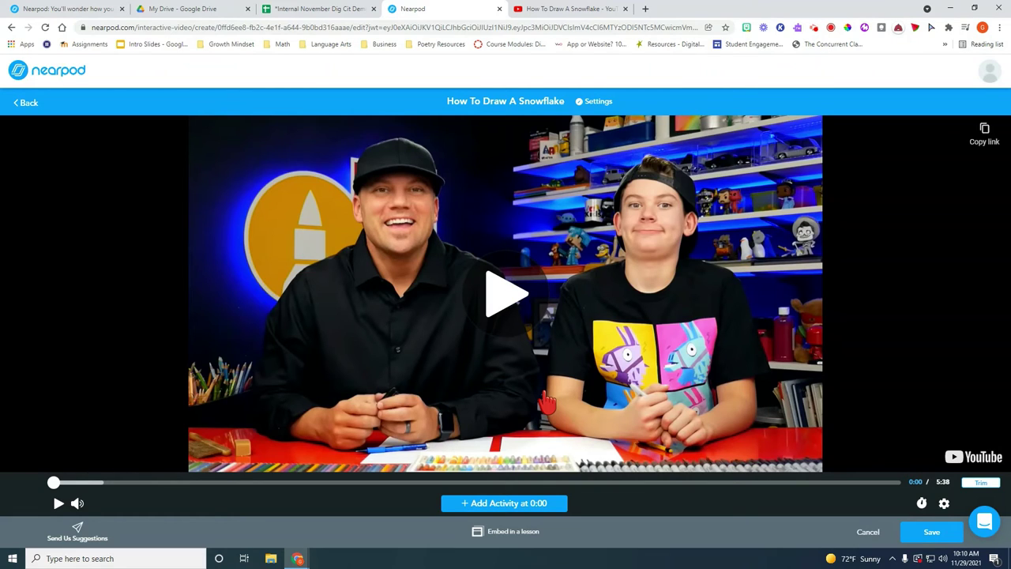
left_click(928, 533)
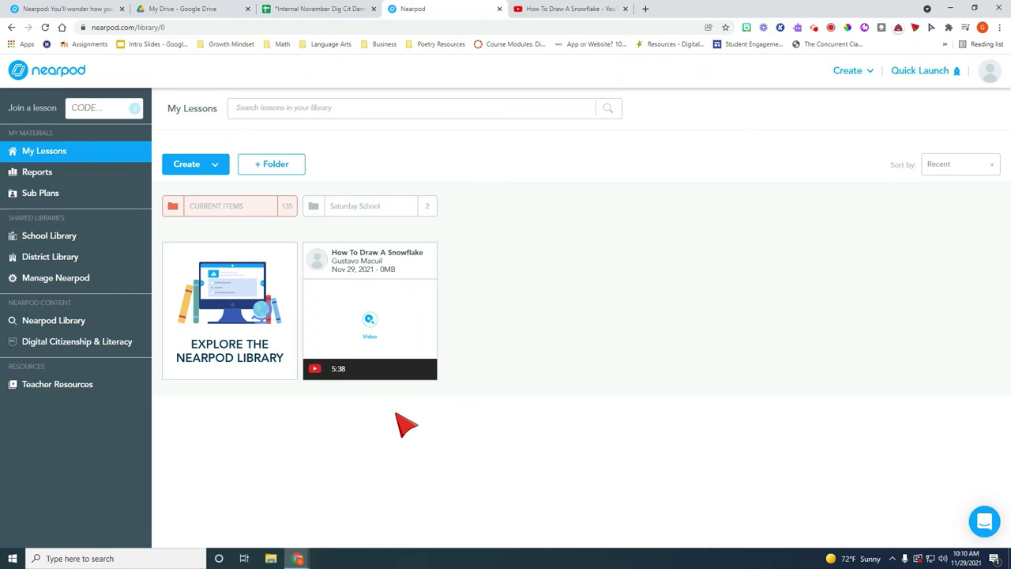
Step: Move the How To Draw A Snowflake video into the Saturday School folder and review the folder's lessons
mouse_move(373, 266)
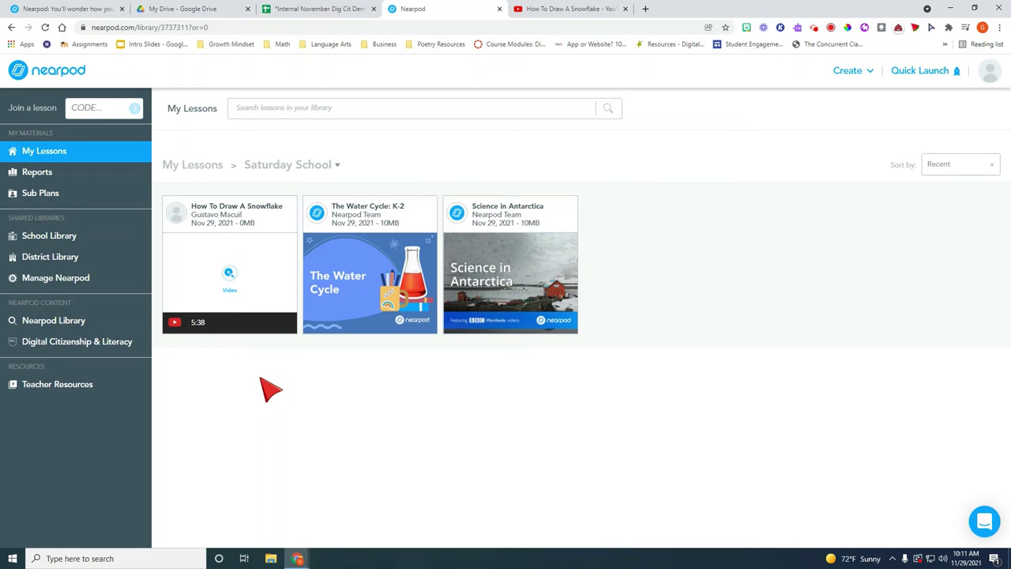
mouse_move(255, 327)
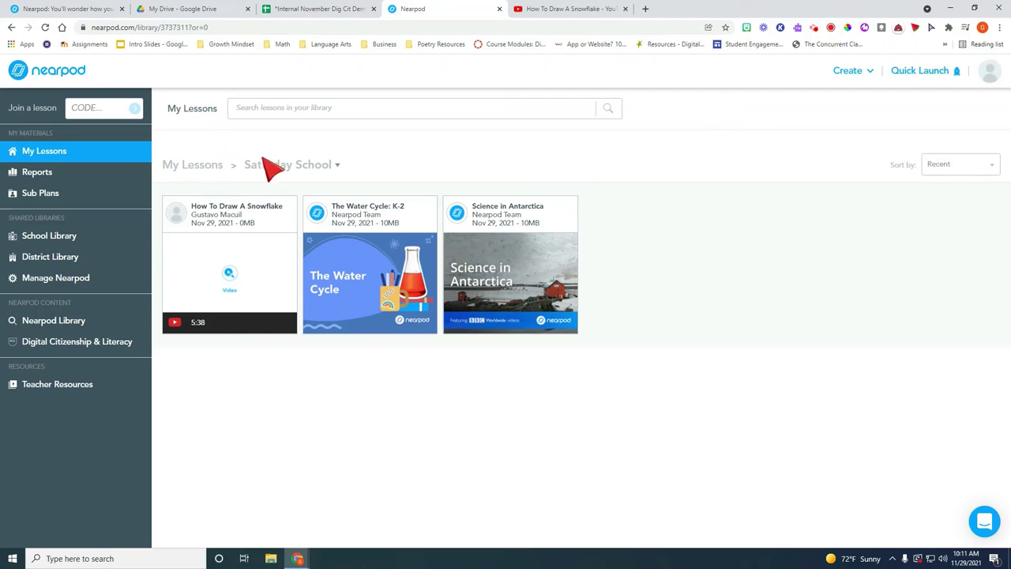
mouse_move(272, 268)
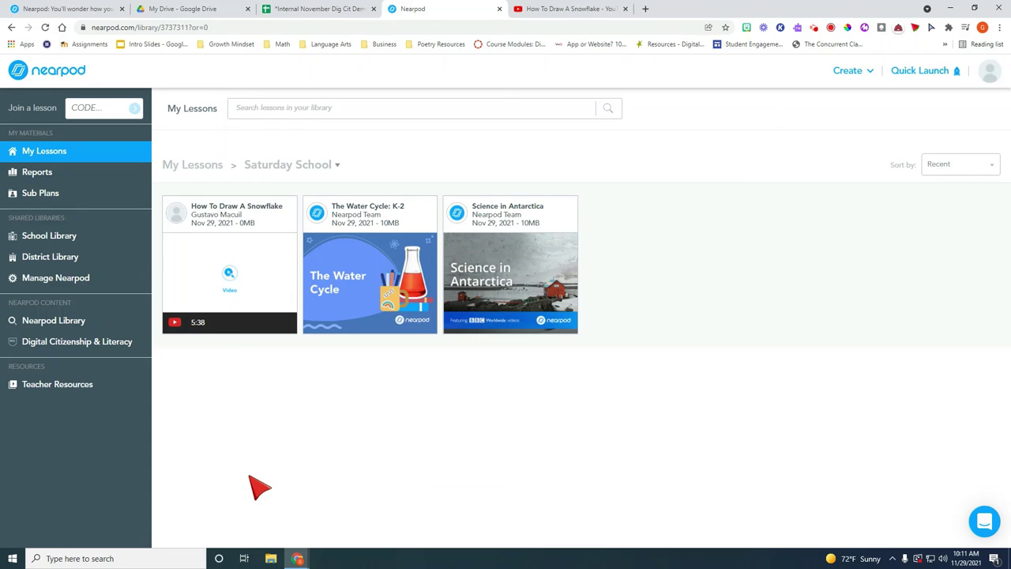
mouse_move(354, 307)
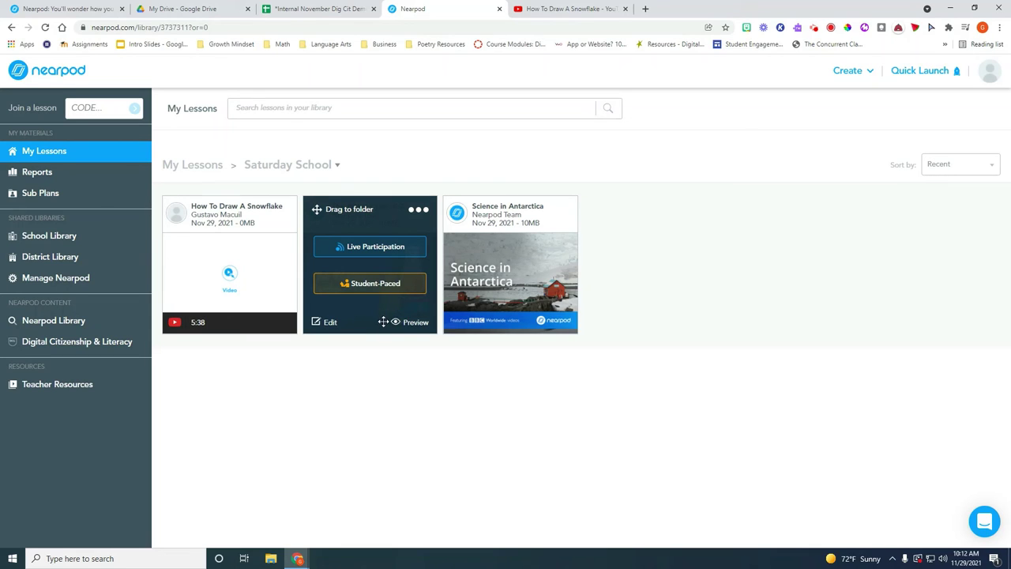
mouse_move(509, 225)
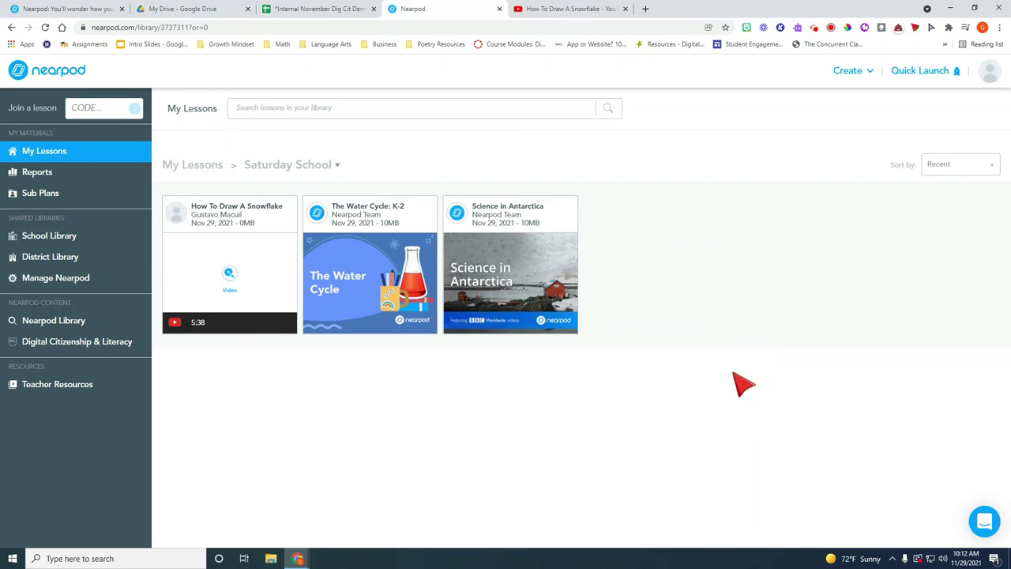
Step: Create a subfolder named Theme "Snow" 12/4/21 inside the Saturday School folder
left_click(315, 166)
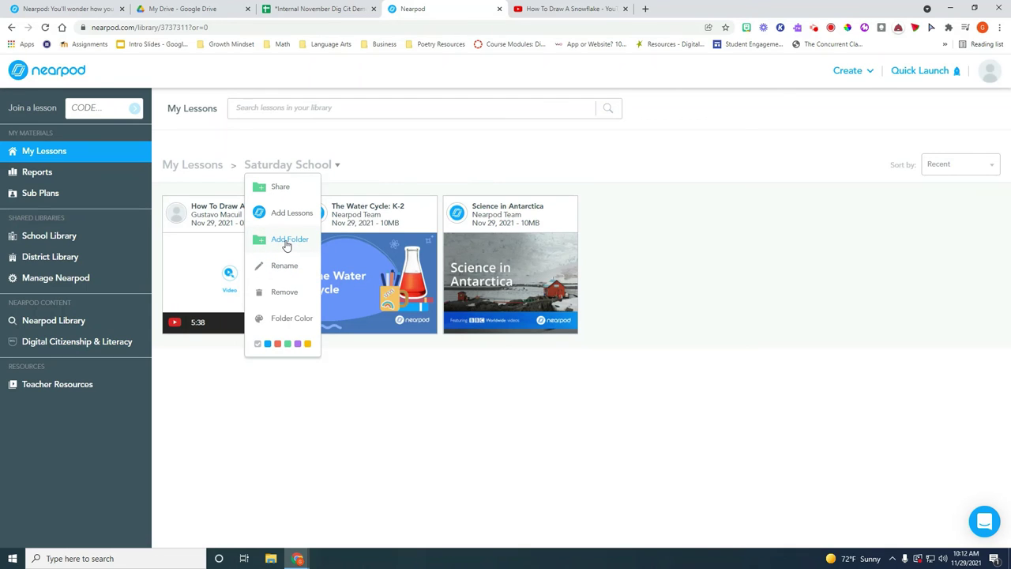
left_click(287, 240)
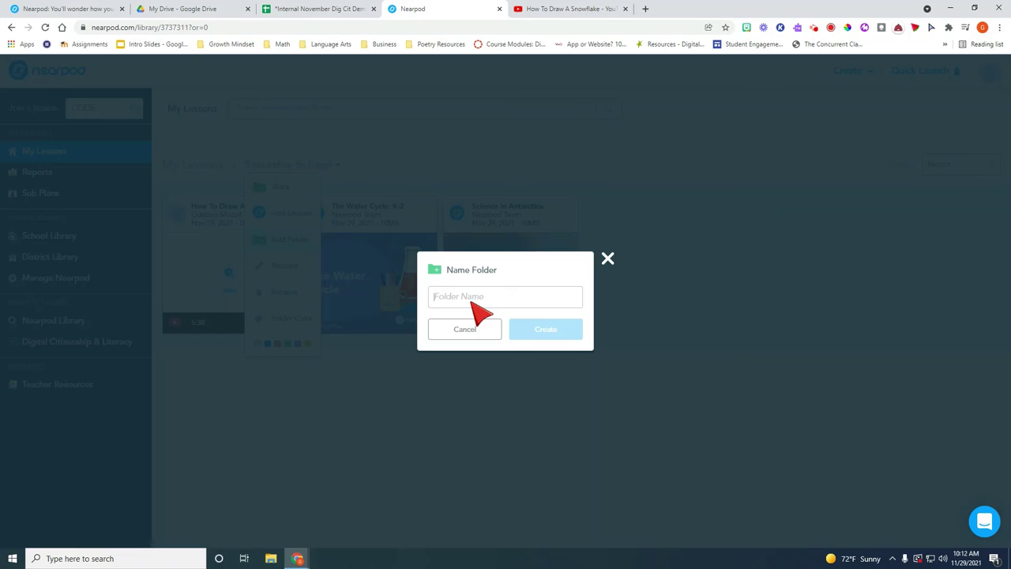
type("1")
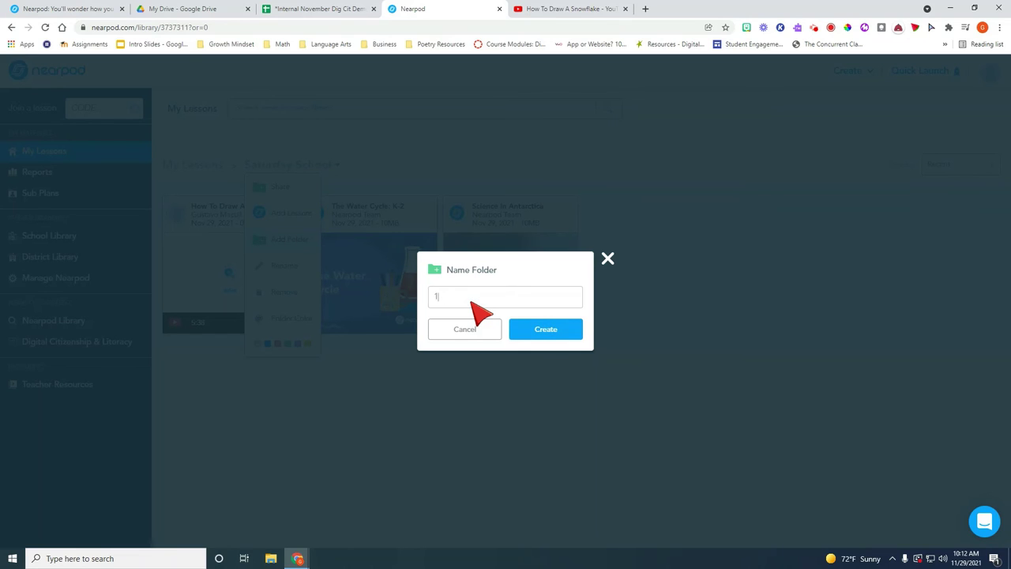
key("BackSpace")
type("Theme")
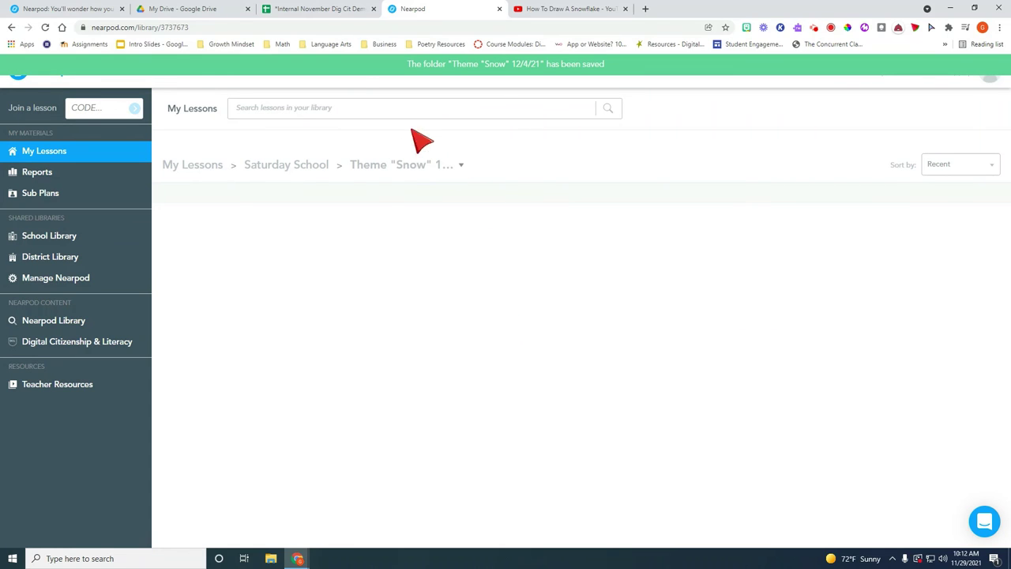
Step: Move the snowflake video, The Water Cycle and Science in Antarctica from Saturday School into the Theme "Snow" 12/4/21 subfolder
left_click(281, 165)
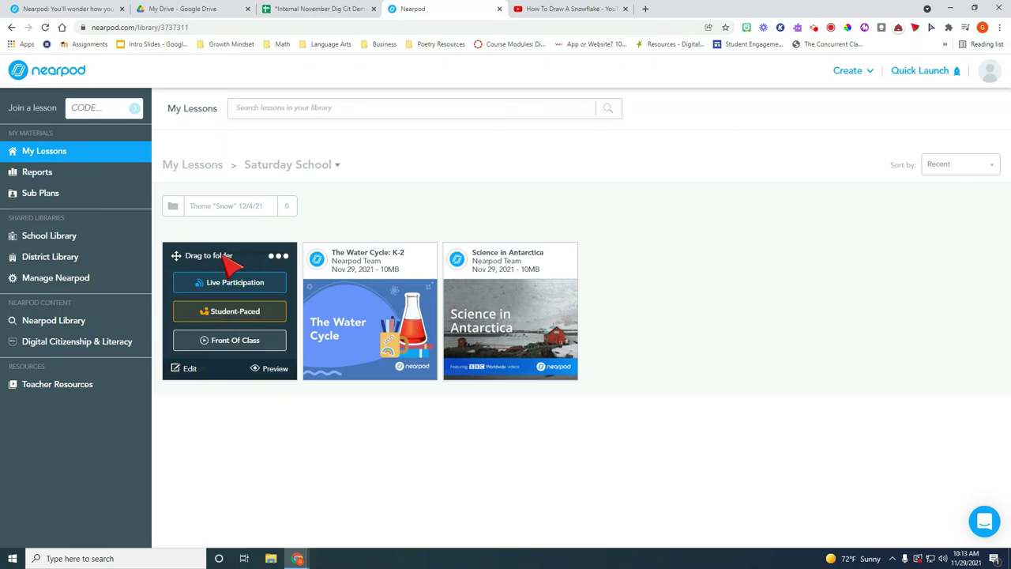
left_click_drag(221, 256, 226, 207)
left_click_drag(226, 251, 226, 207)
left_click_drag(222, 259, 225, 206)
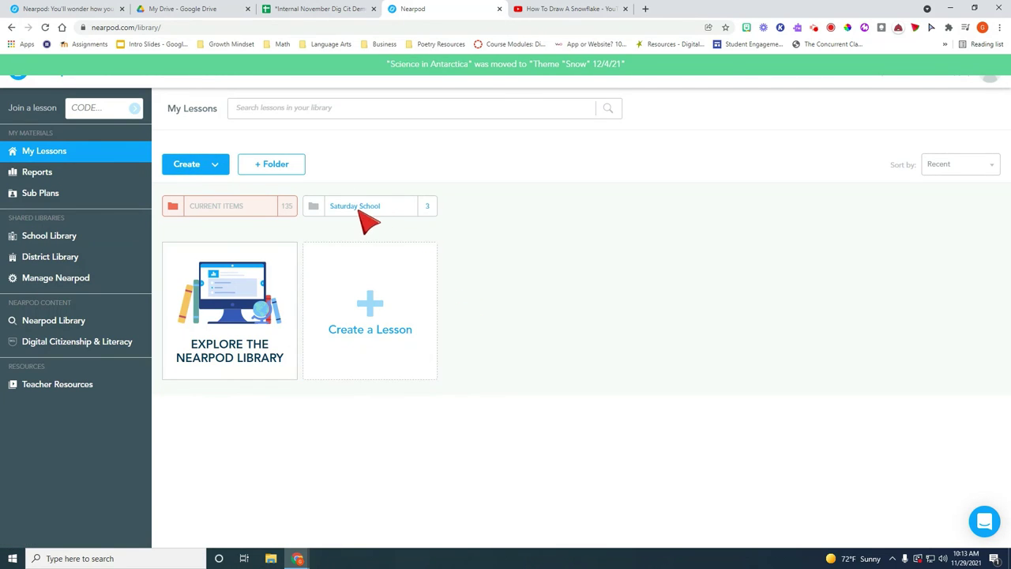
Step: Create a subfolder named Theme "New Year" 1/5/21 inside Saturday School and return to the parent folder
left_click(357, 208)
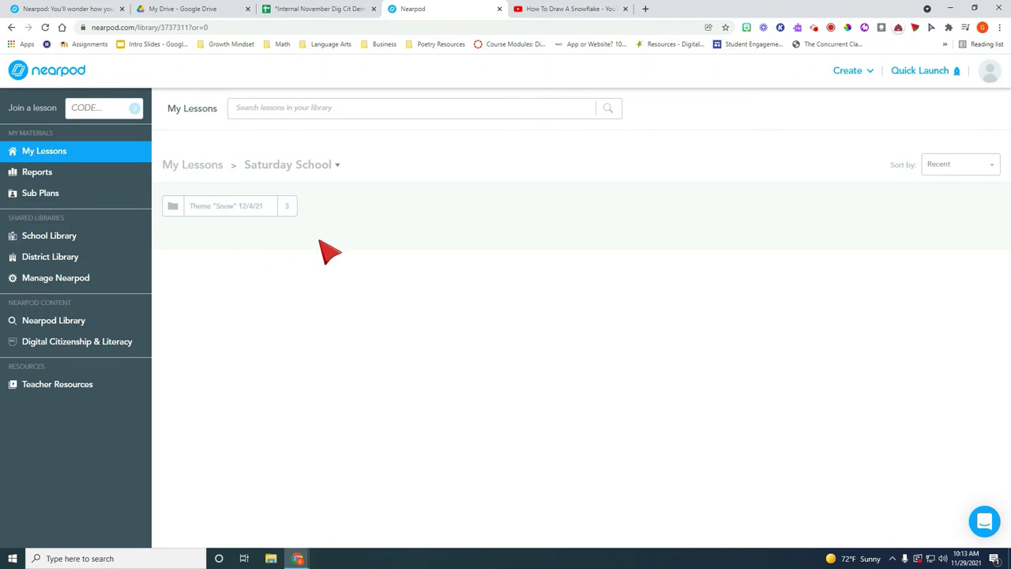
left_click(325, 167)
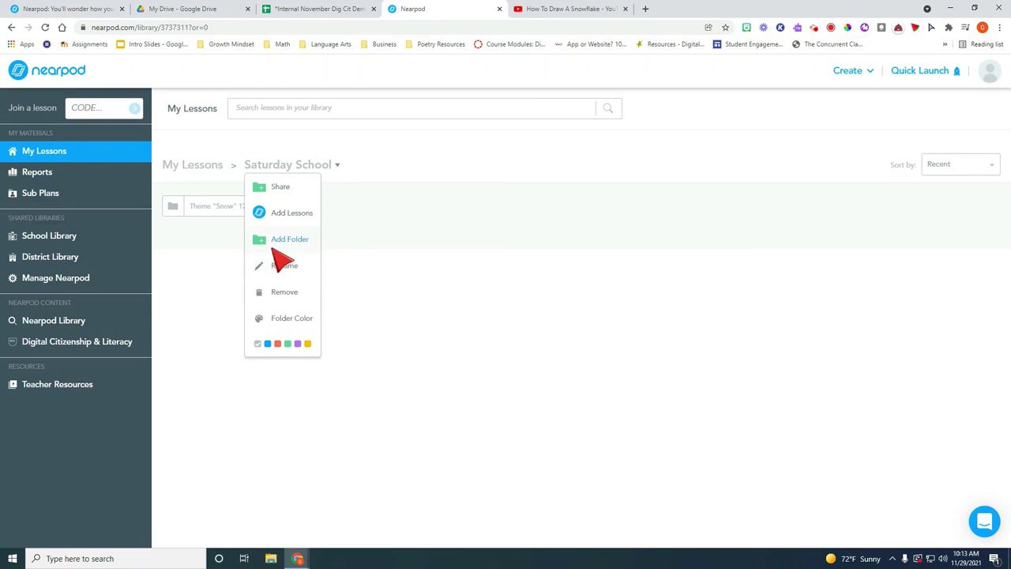
left_click(288, 240)
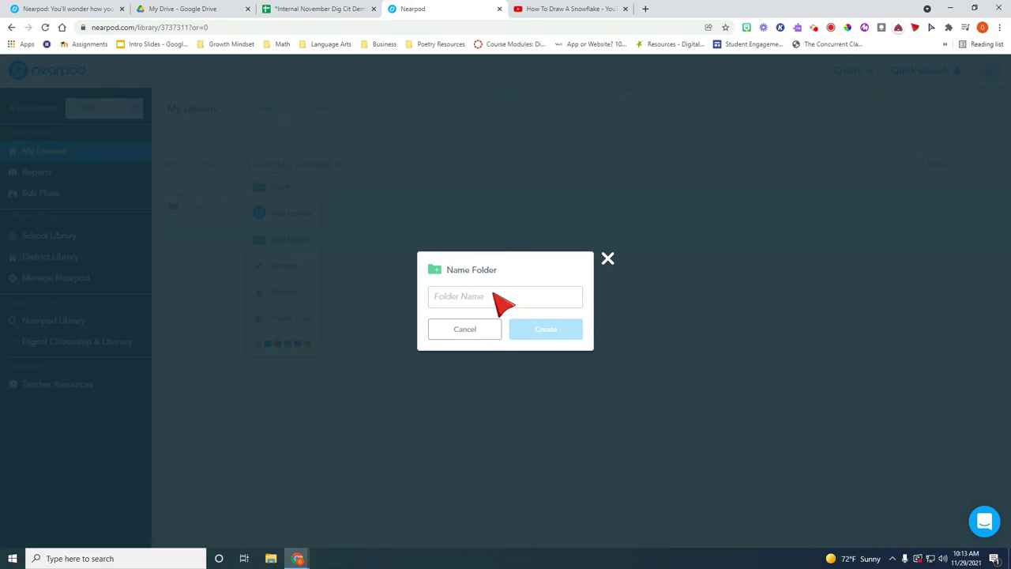
type("Theme \"New Year\" 1/5/")
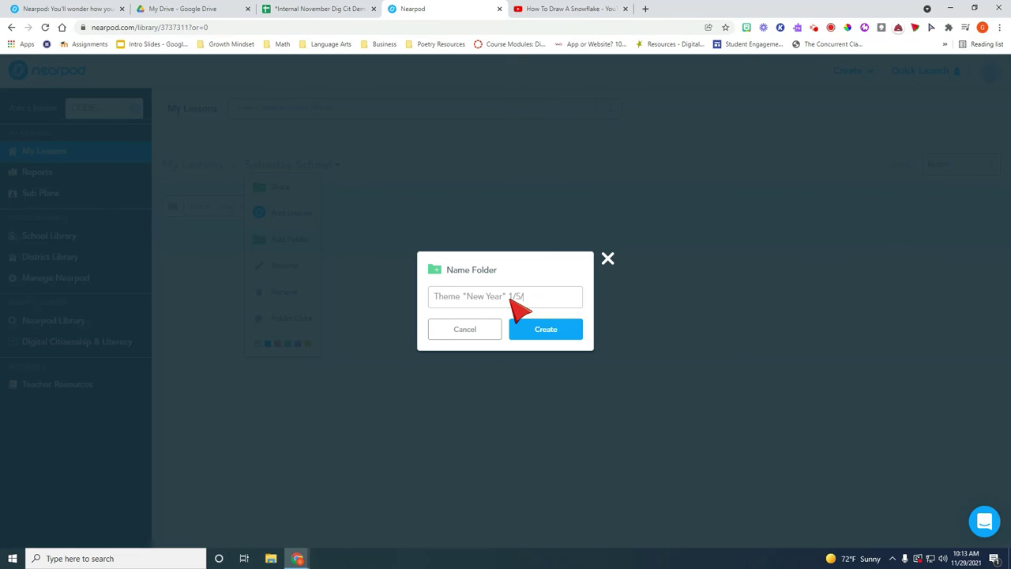
type("21")
key("Return")
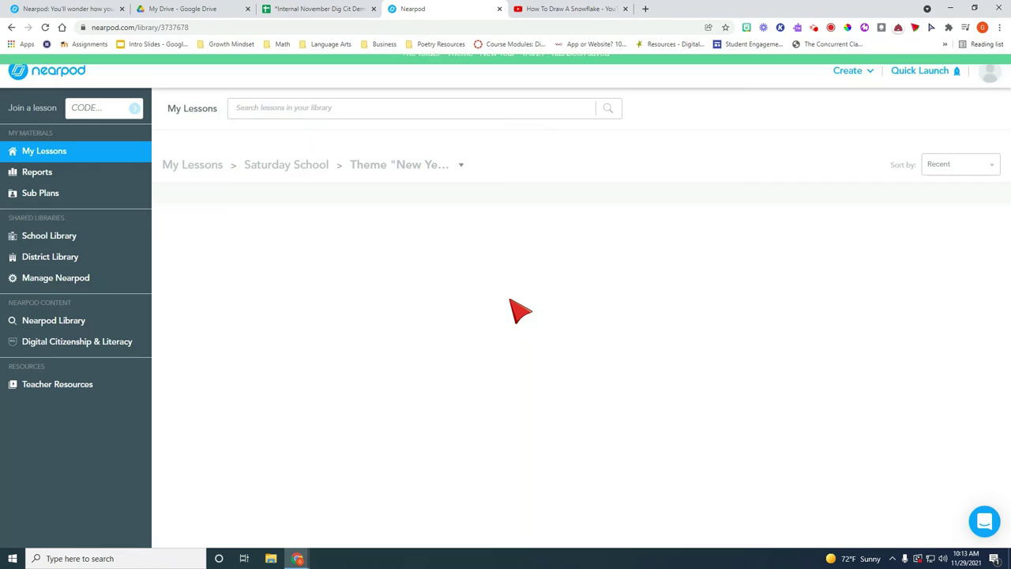
left_click(284, 166)
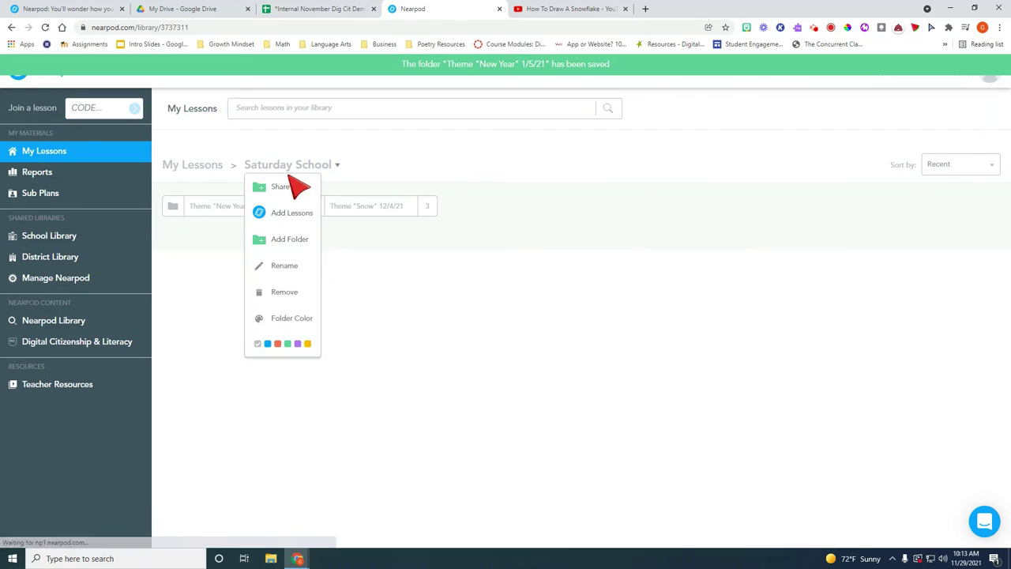